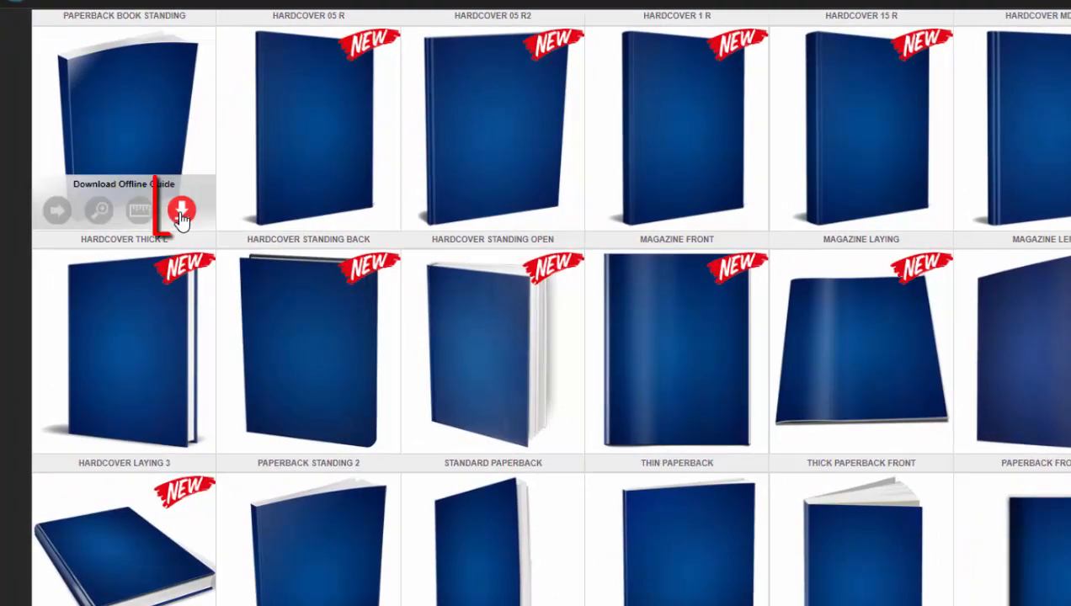
- Download the offline guide template for the Paperback Book Standing mockup and view its size info
left_click(181, 217)
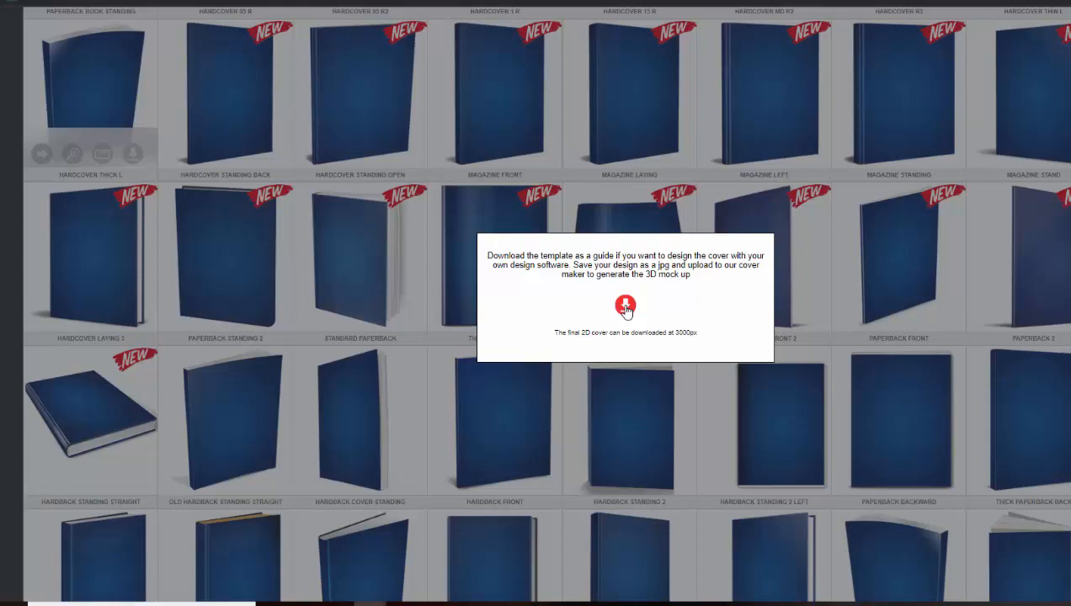
left_click(625, 309)
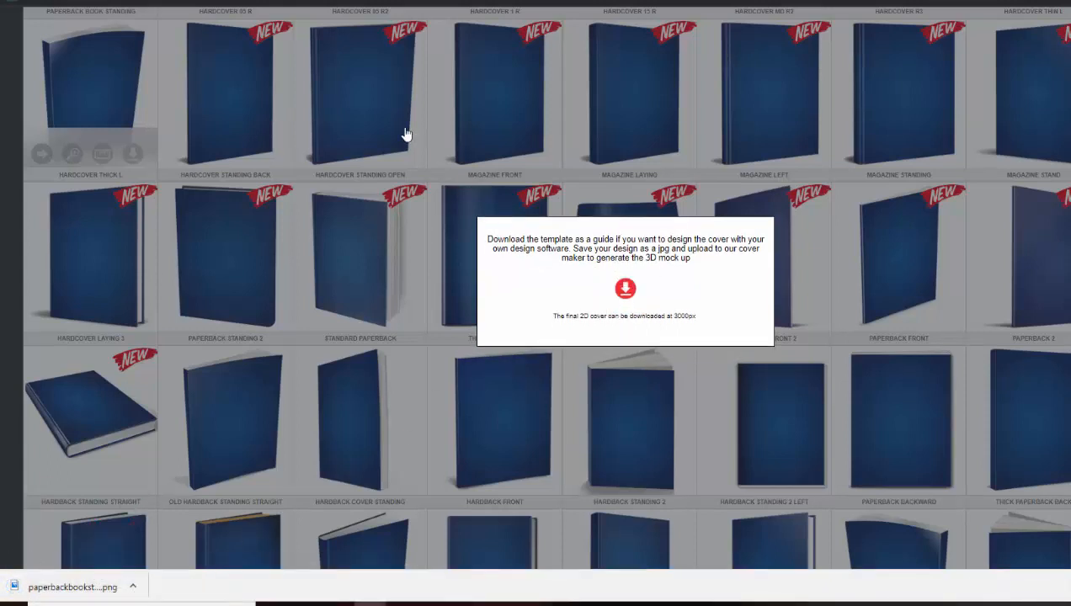
left_click(102, 158)
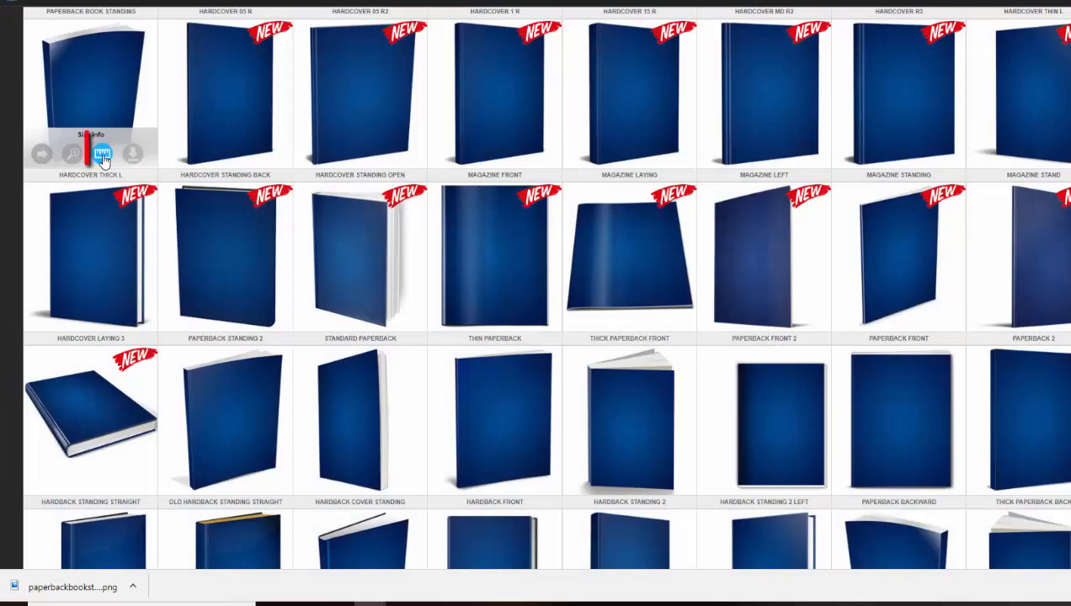
left_click(103, 158)
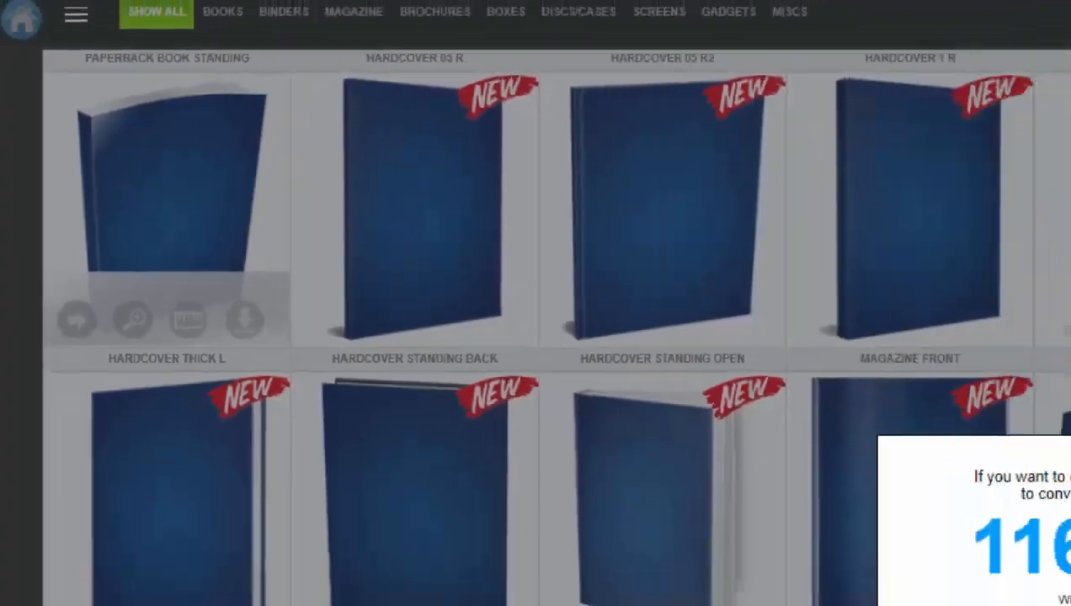
- Switch to Canva and create a new custom design measuring 1160 × 1365 px
left_click(173, 10)
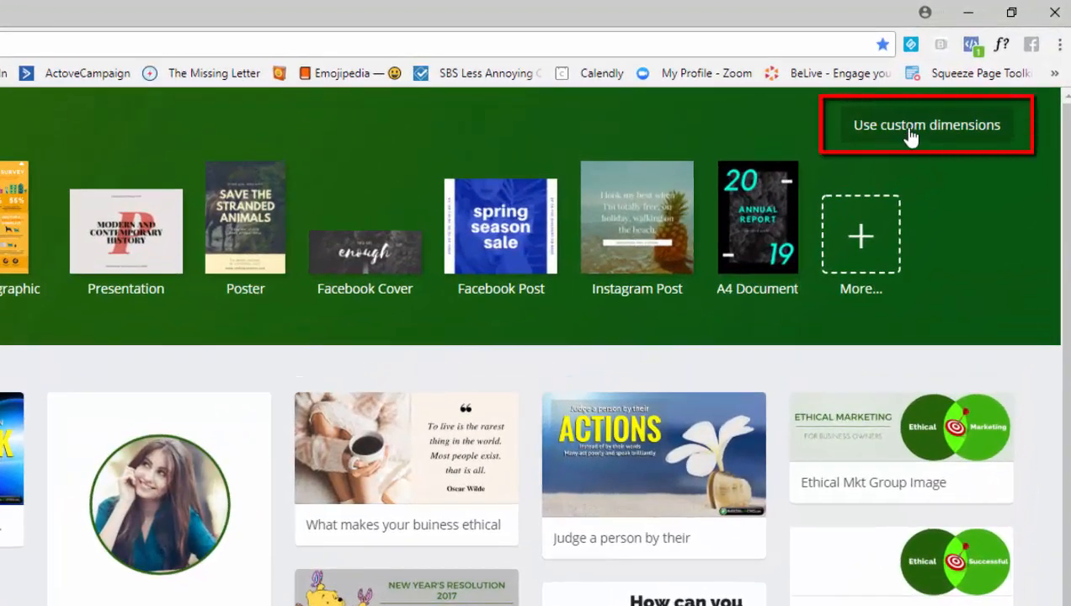
left_click(908, 128)
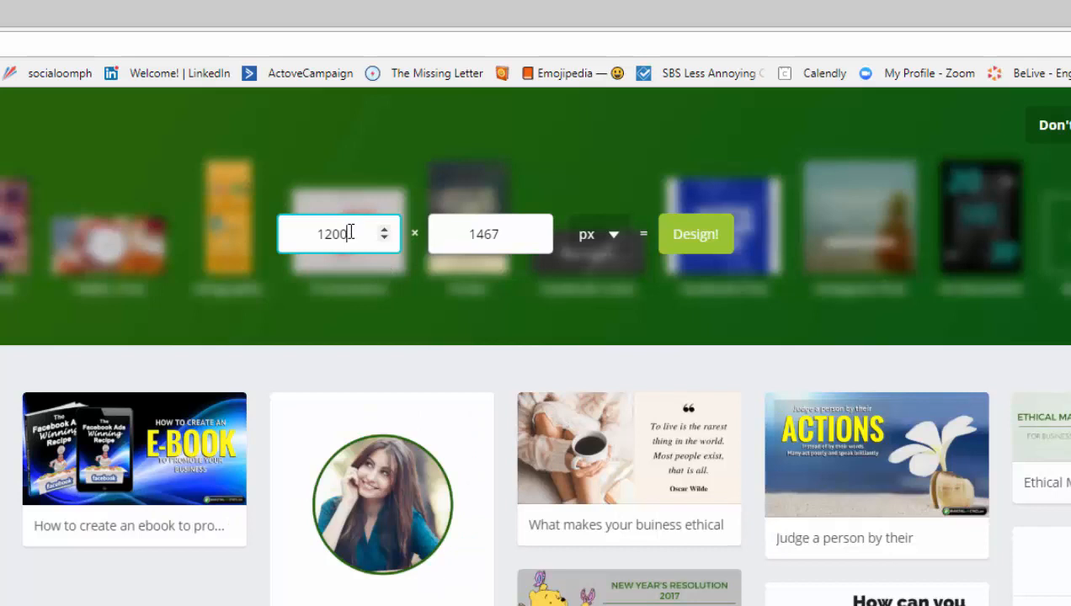
left_click_drag(350, 234, 280, 242)
type("1160")
left_click_drag(512, 244, 450, 242)
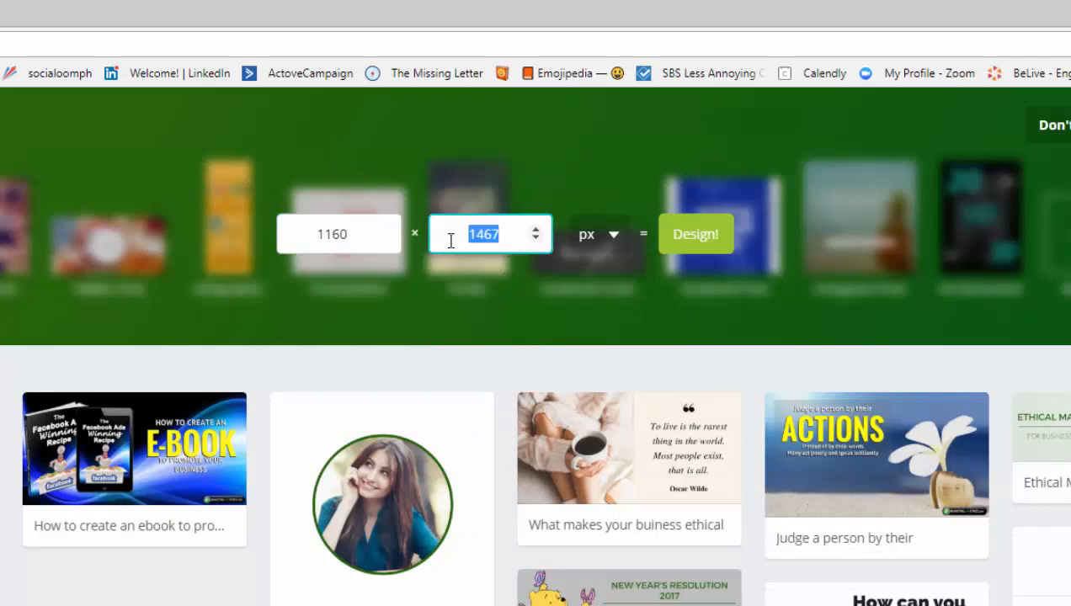
type("1365")
left_click(691, 238)
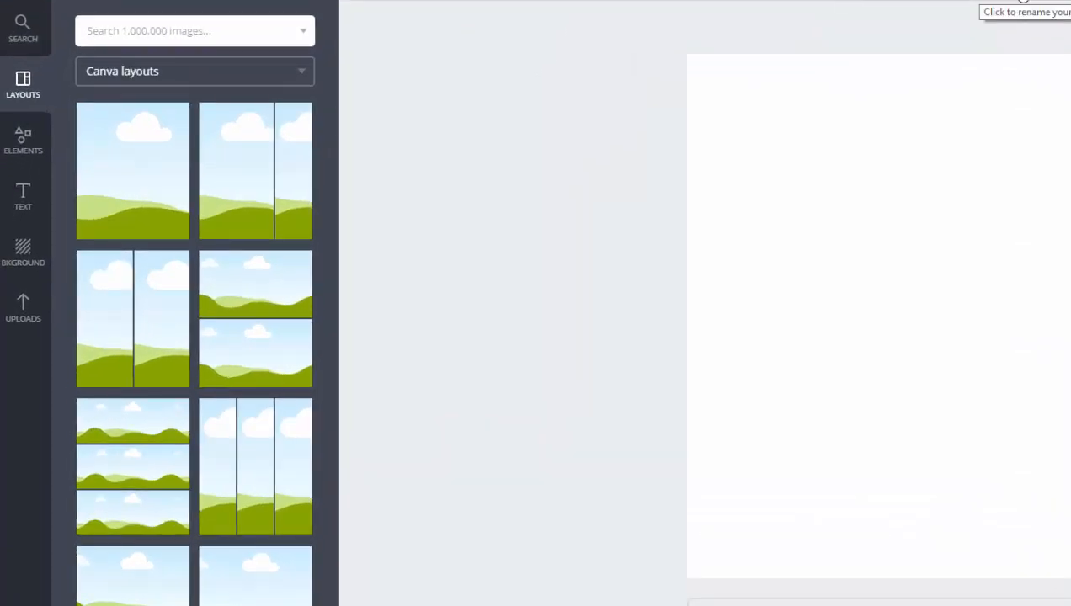
- Upload the paperbackbookstanding template image from the eBooks folder's 3d Image Templates subfolder
left_click(22, 310)
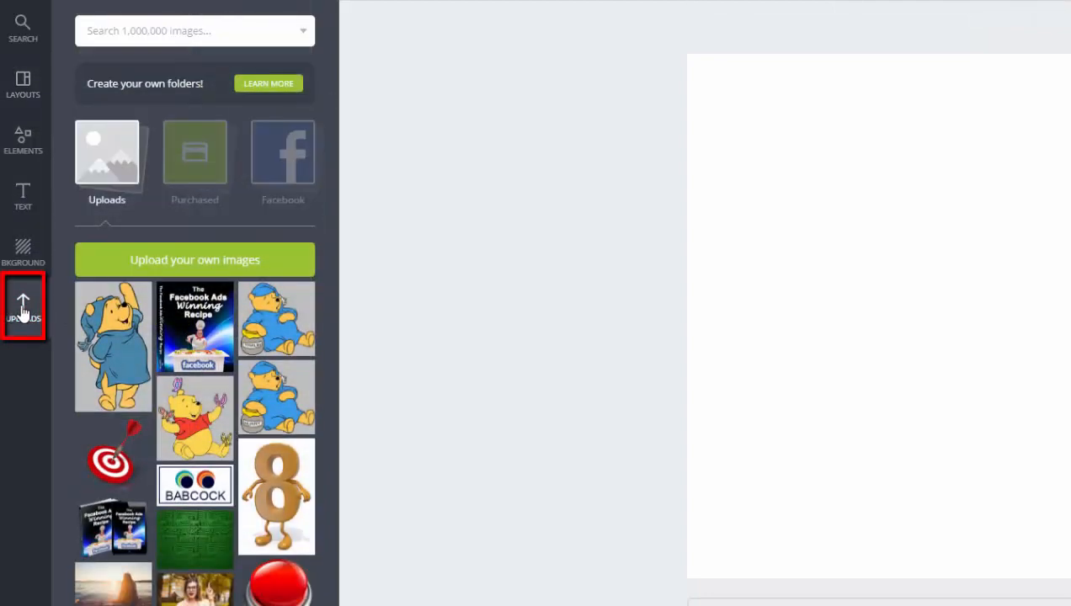
left_click(200, 264)
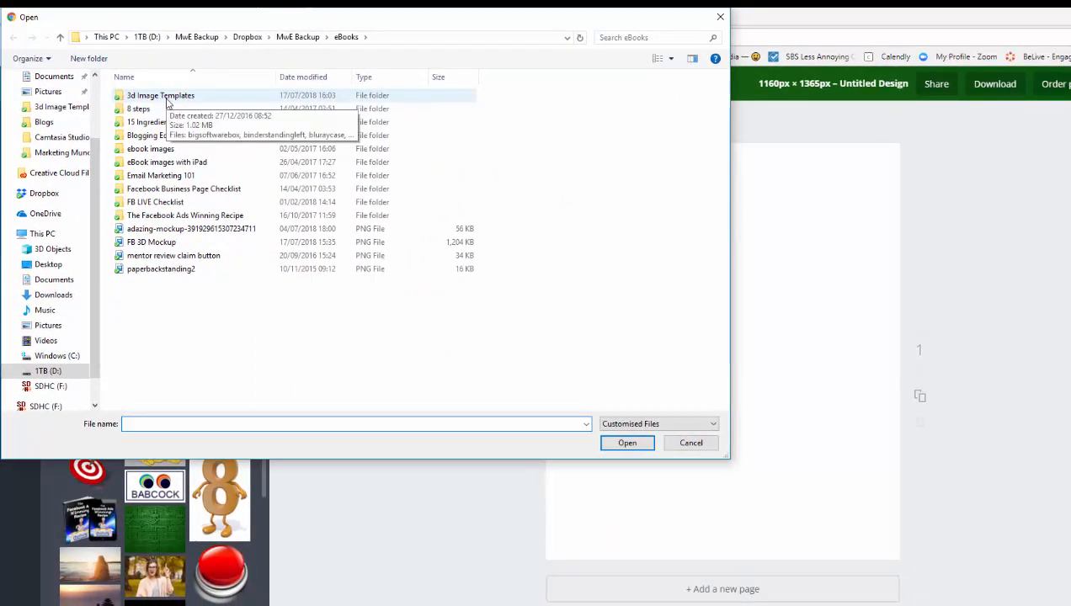
double_click(166, 98)
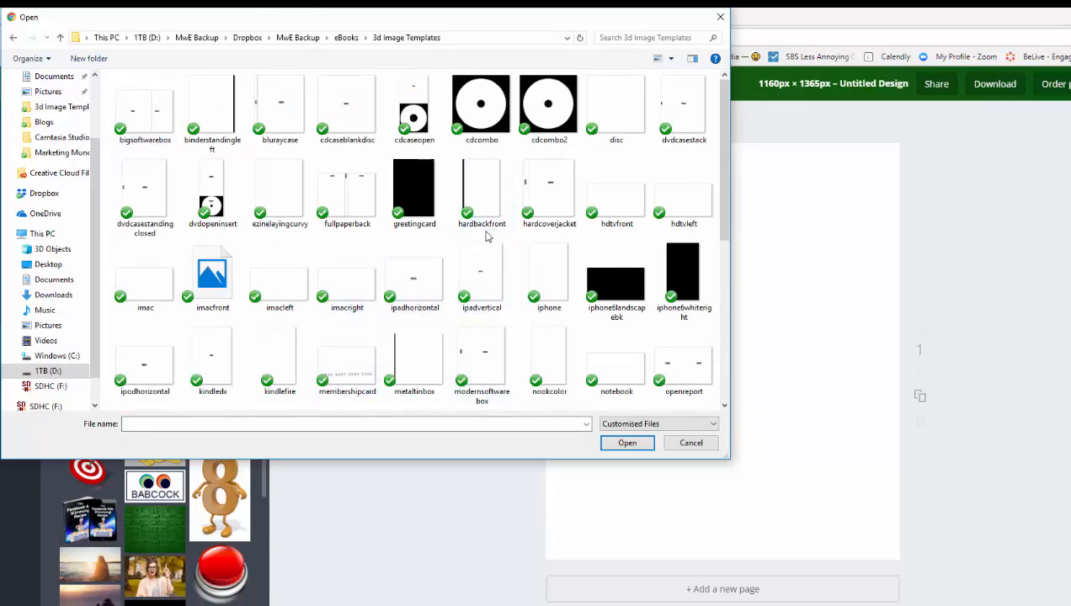
scroll(485, 236, "down", 3)
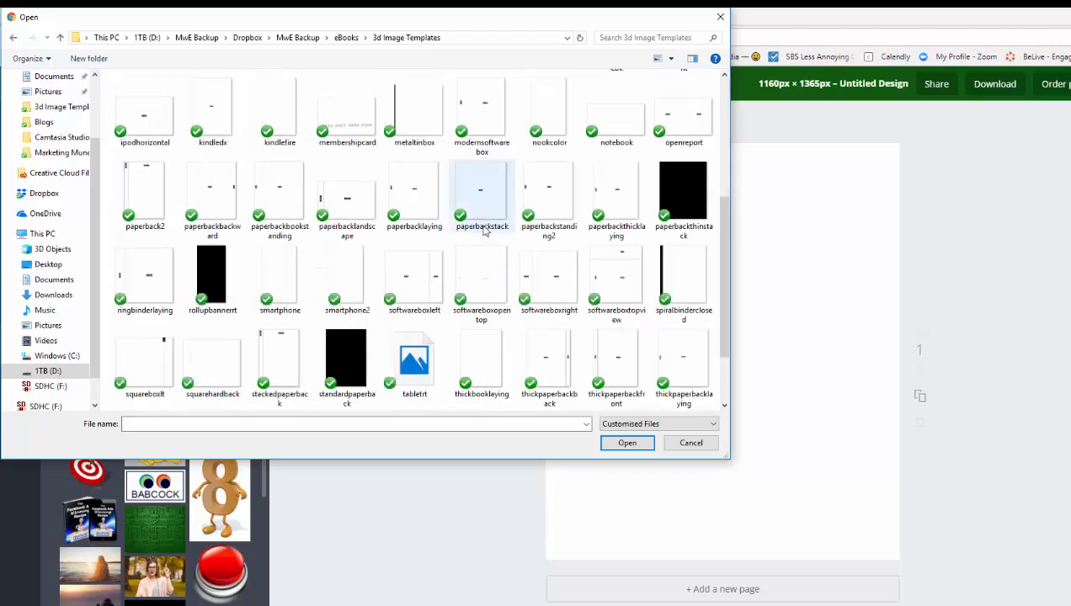
double_click(286, 196)
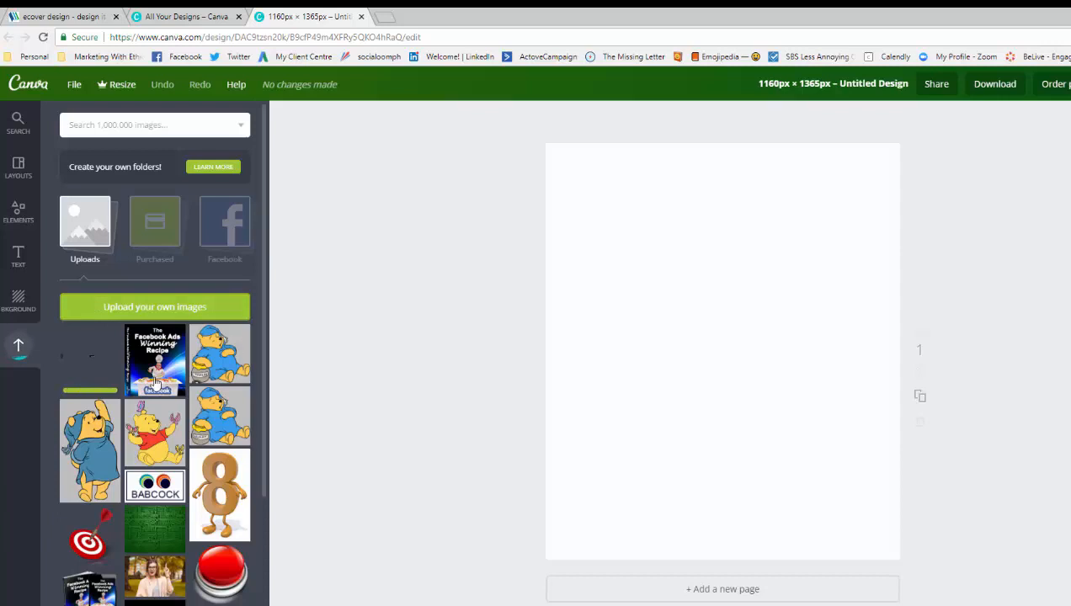
- Place the uploaded spine-and-front template on the page and enlarge it to fill the whole canvas
left_click(18, 360)
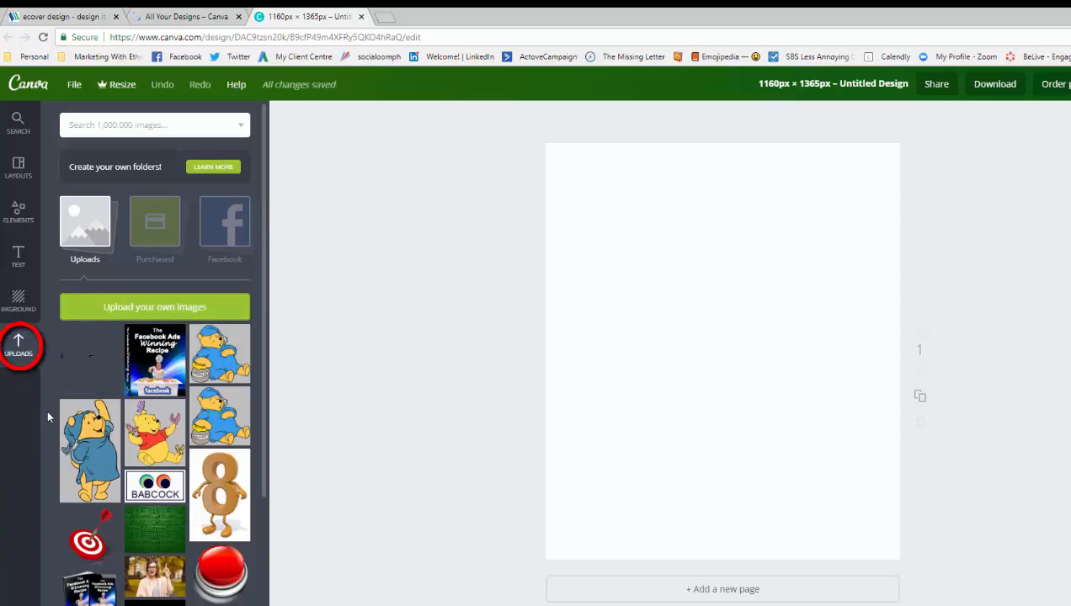
left_click(89, 353)
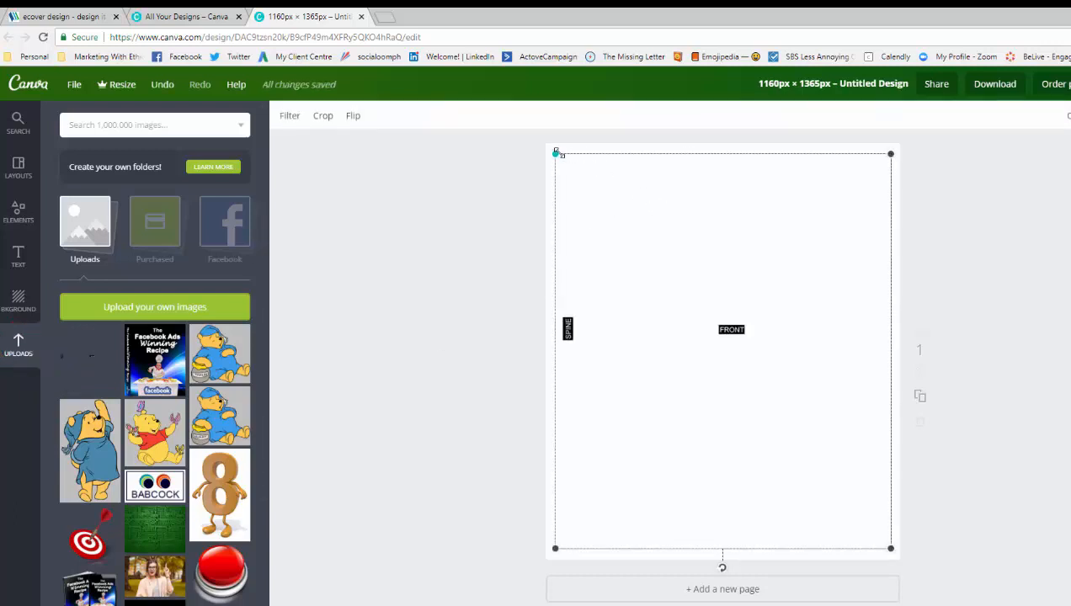
left_click_drag(555, 153, 547, 144)
left_click_drag(891, 549, 898, 564)
left_click_drag(678, 393, 678, 394)
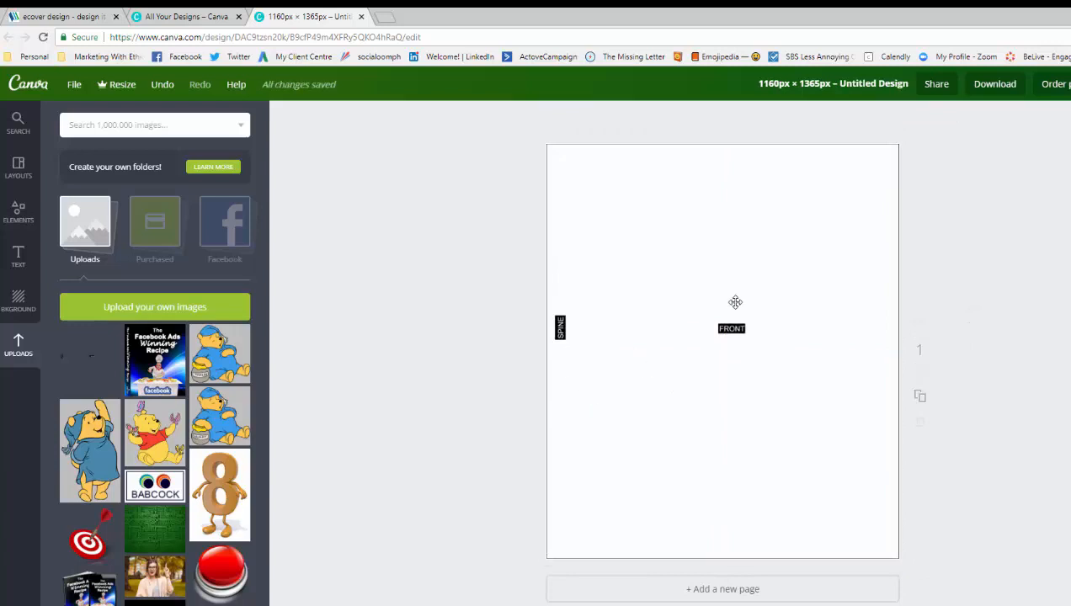
- Set the page background to light grey (#d9d9d9) behind the template
left_click(766, 392)
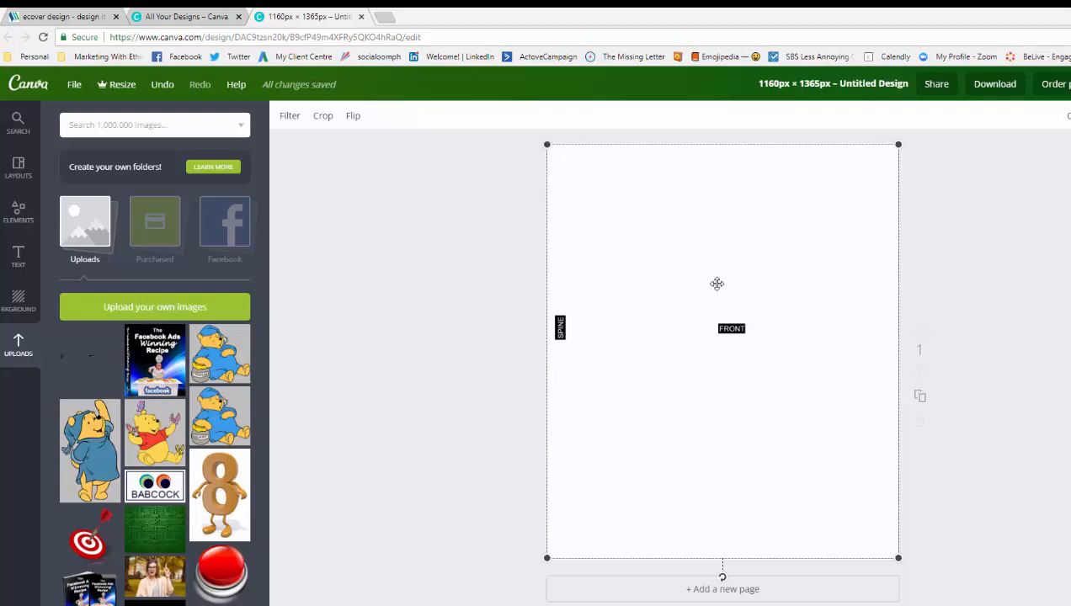
left_click(15, 305)
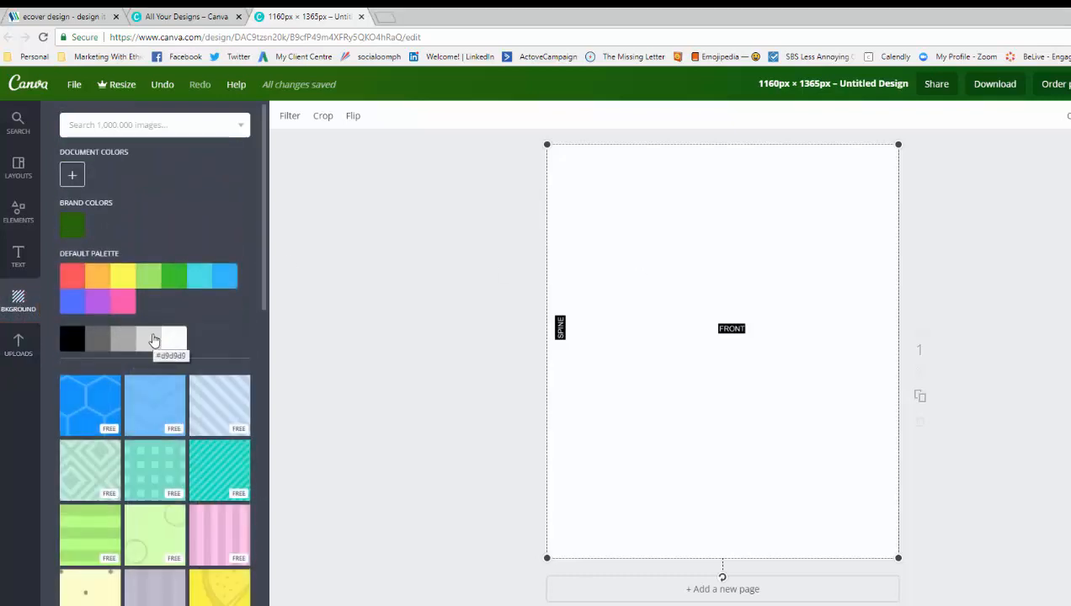
left_click(154, 340)
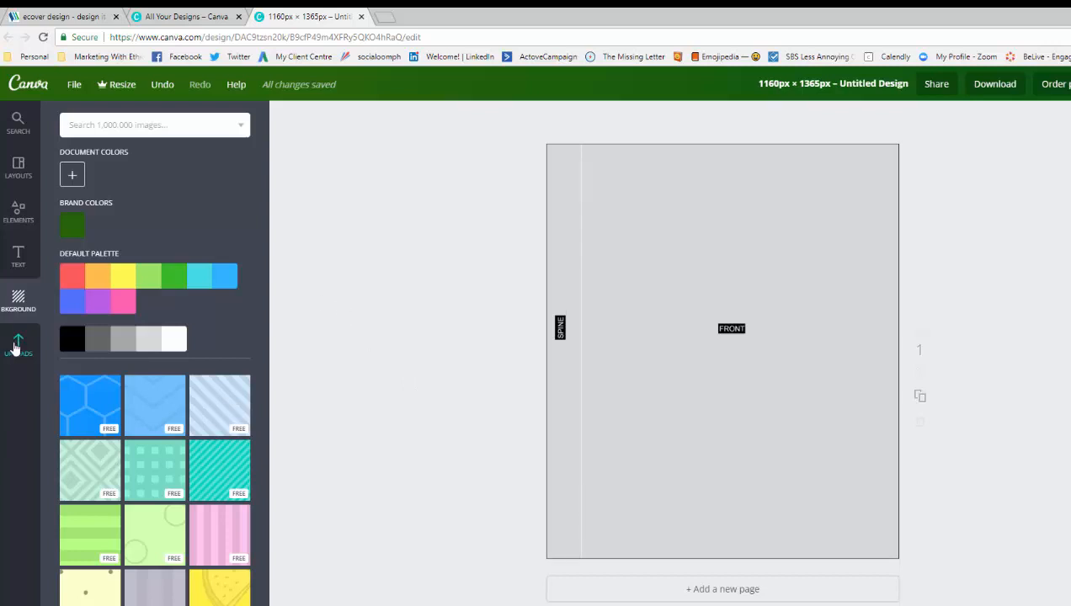
- Add the uploaded black image with the blue light wave and enlarge it to cover the entire page
left_click(14, 348)
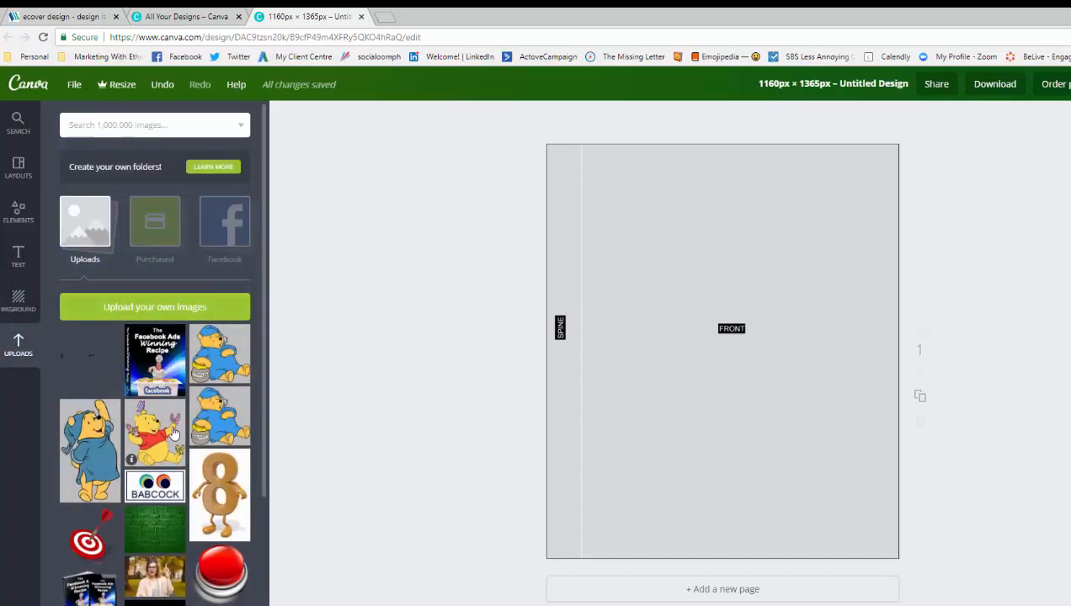
scroll(173, 432, "down", 5)
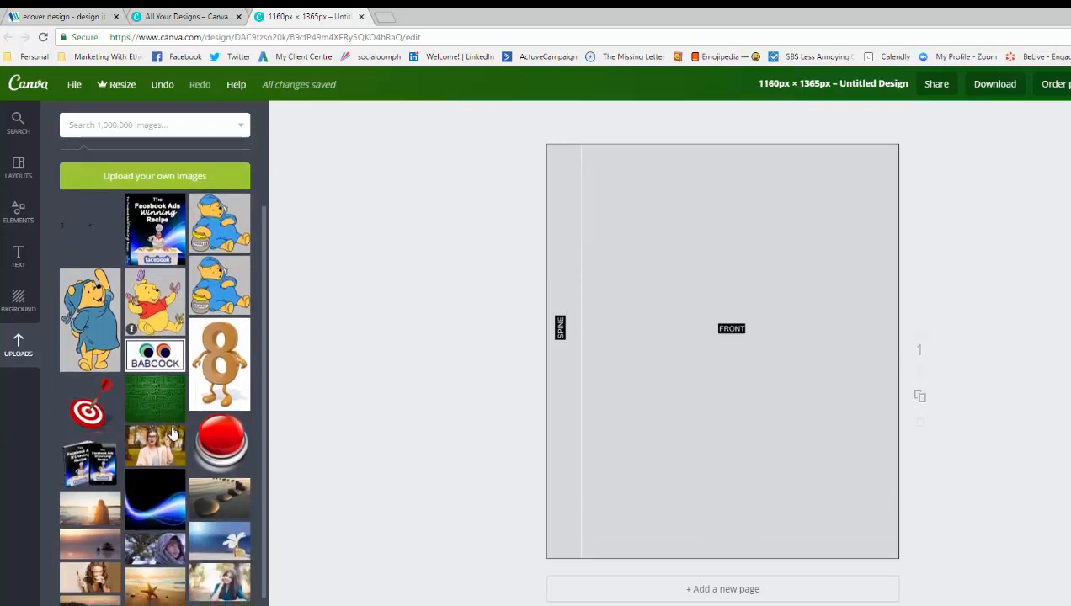
left_click(153, 455)
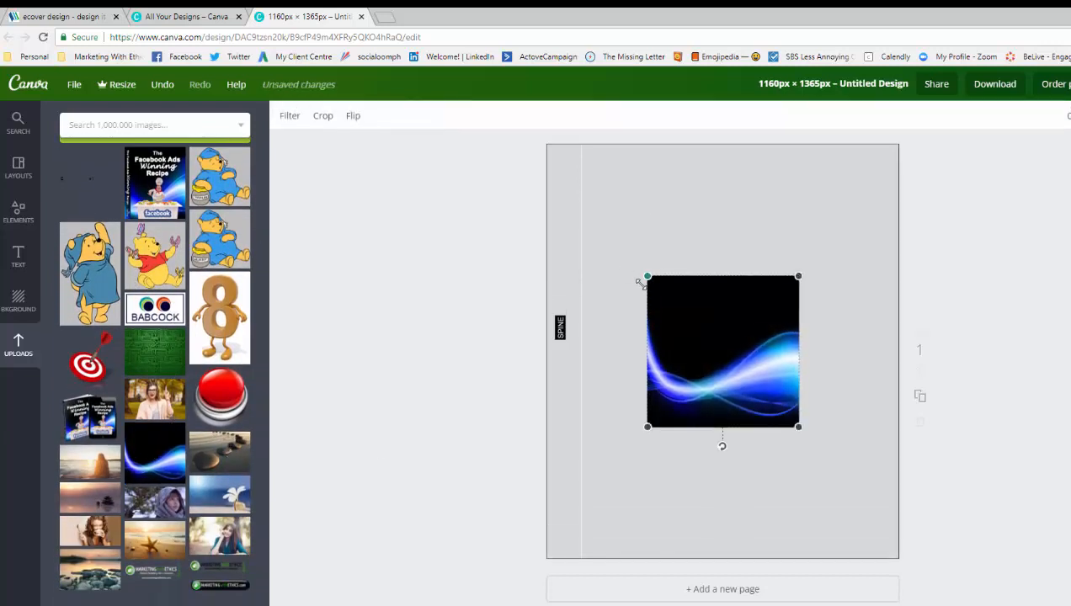
left_click_drag(647, 276, 545, 174)
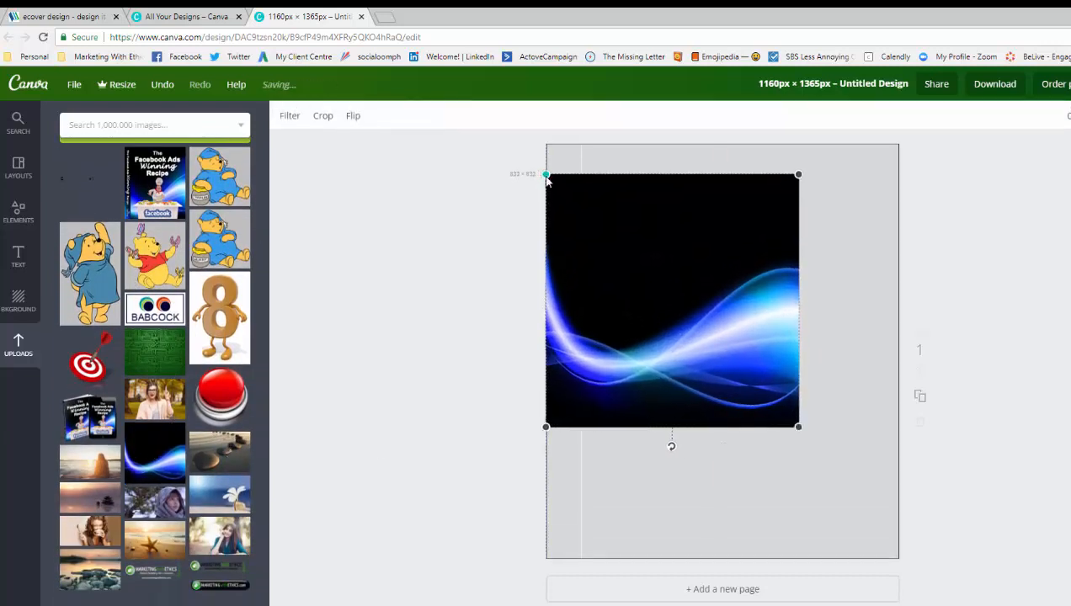
left_click_drag(802, 169, 835, 153)
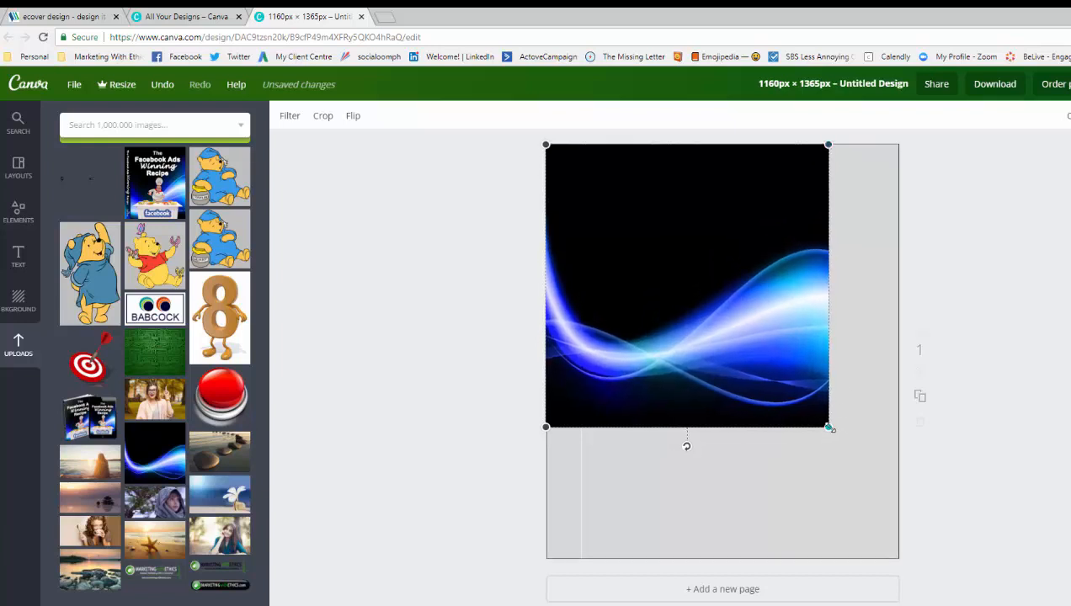
left_click_drag(828, 427, 887, 521)
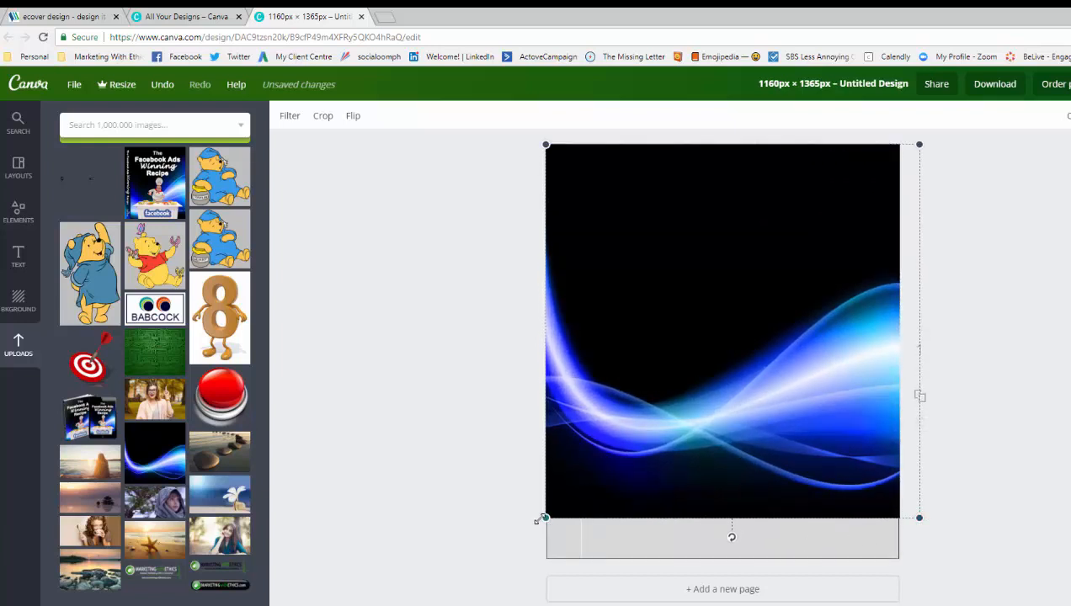
left_click_drag(544, 528, 519, 581)
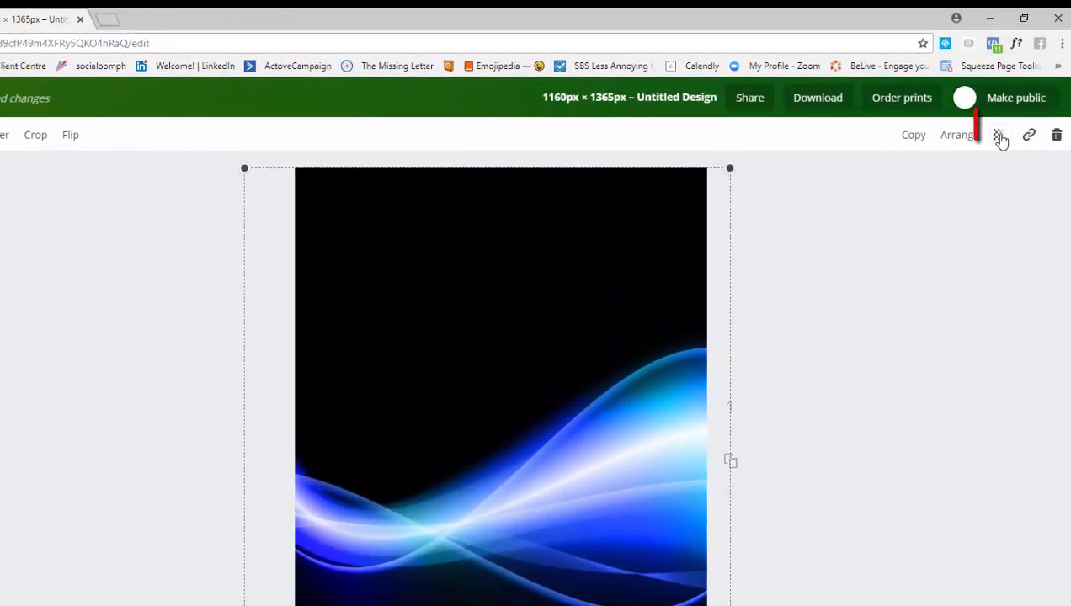
- Make the blue wave image semi-transparent so the template's spine and front guides show through
left_click(1064, 126)
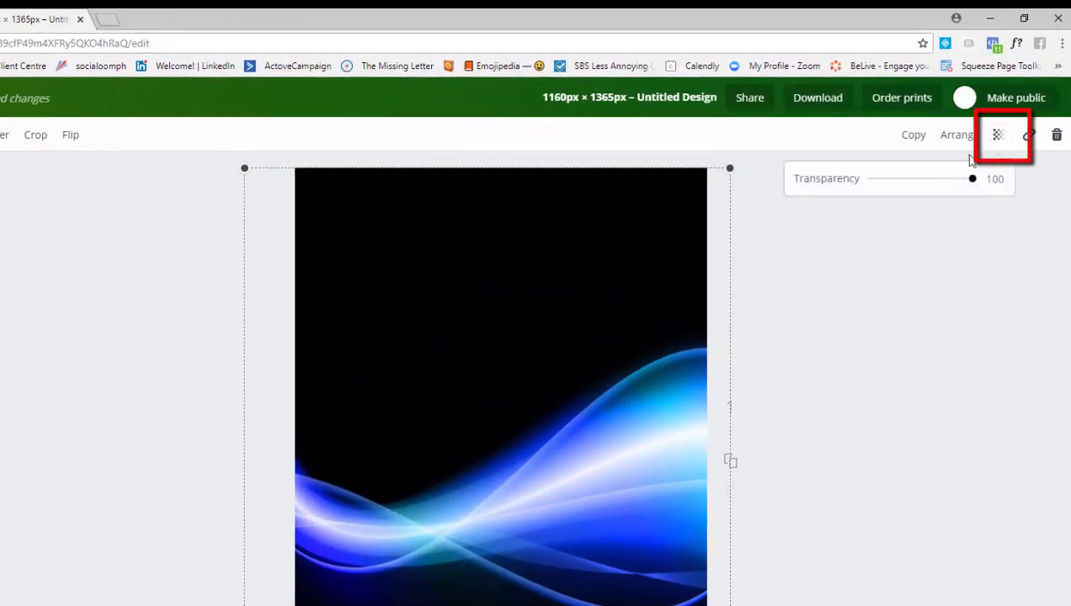
left_click_drag(940, 185, 910, 187)
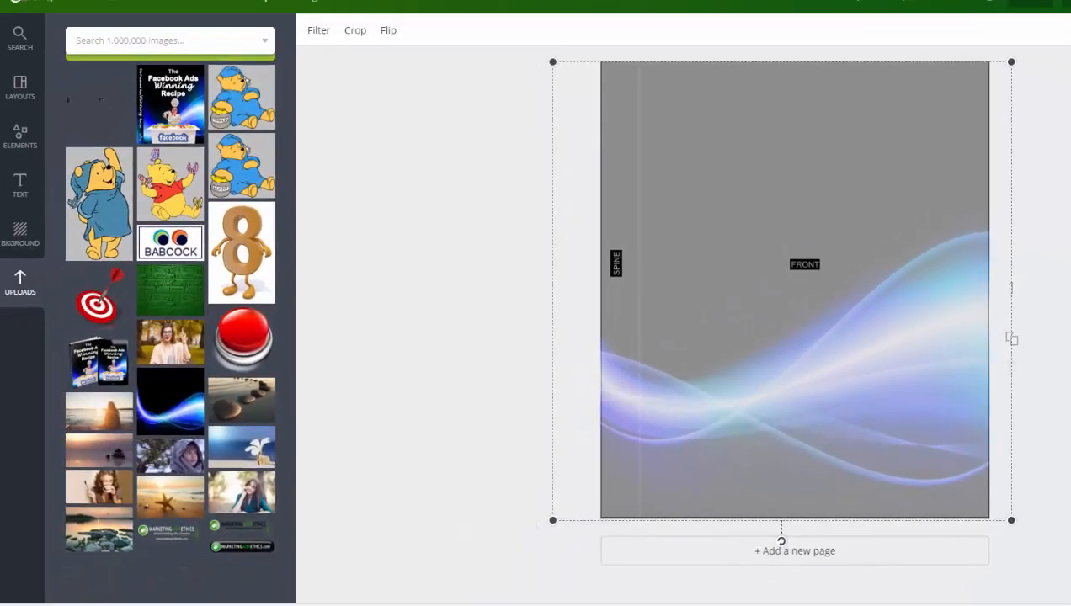
- Add the "FARM TO TABLE" text layout and enlarge it to size 80 across the front cover area
left_click(19, 187)
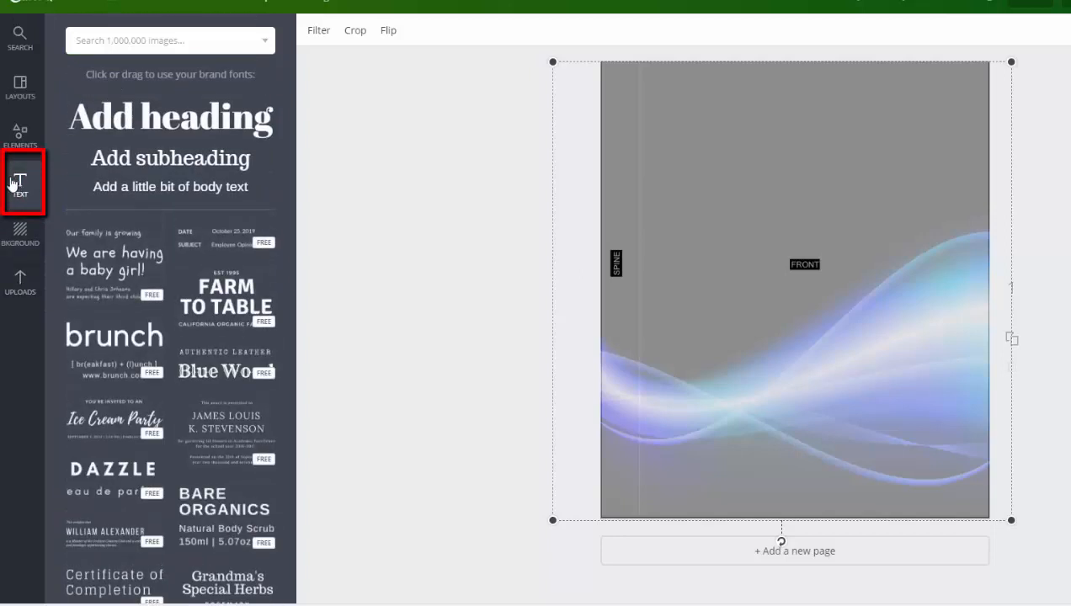
scroll(160, 267, "down", 5)
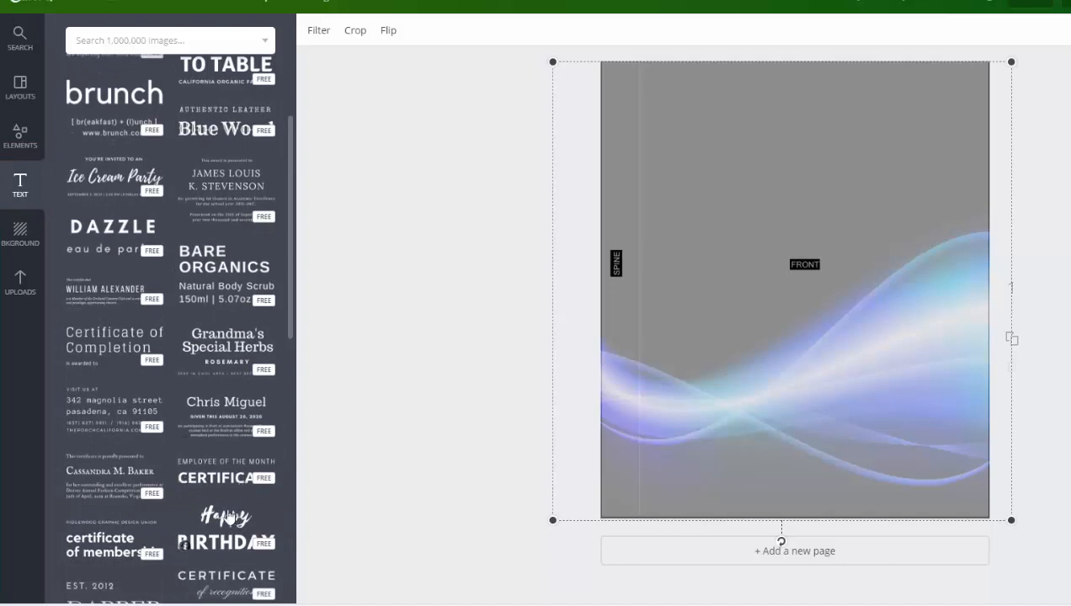
scroll(179, 529, "down", 4)
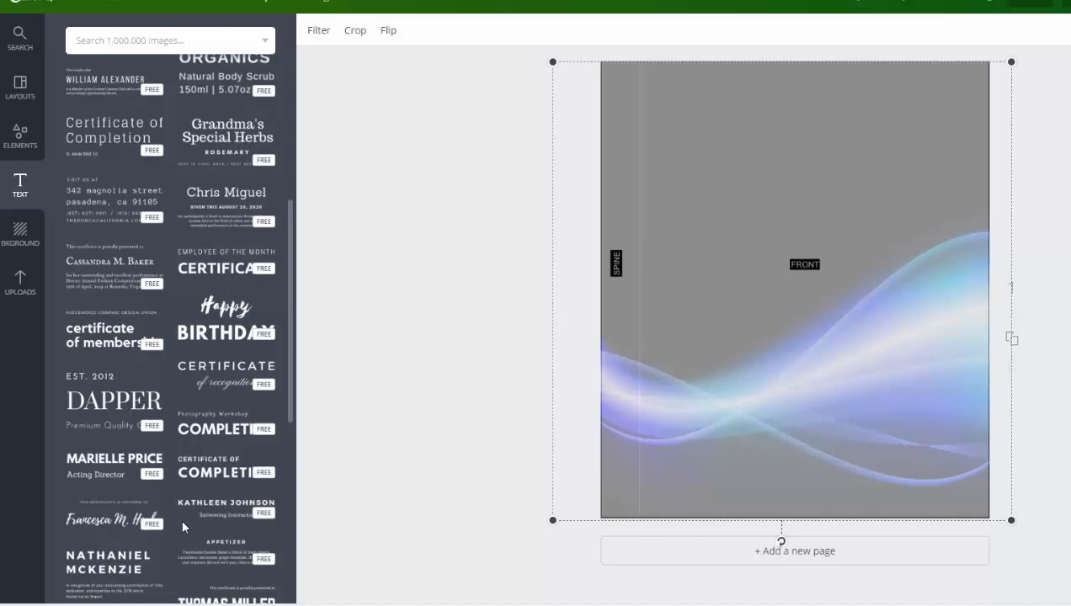
mouse_move(182, 517)
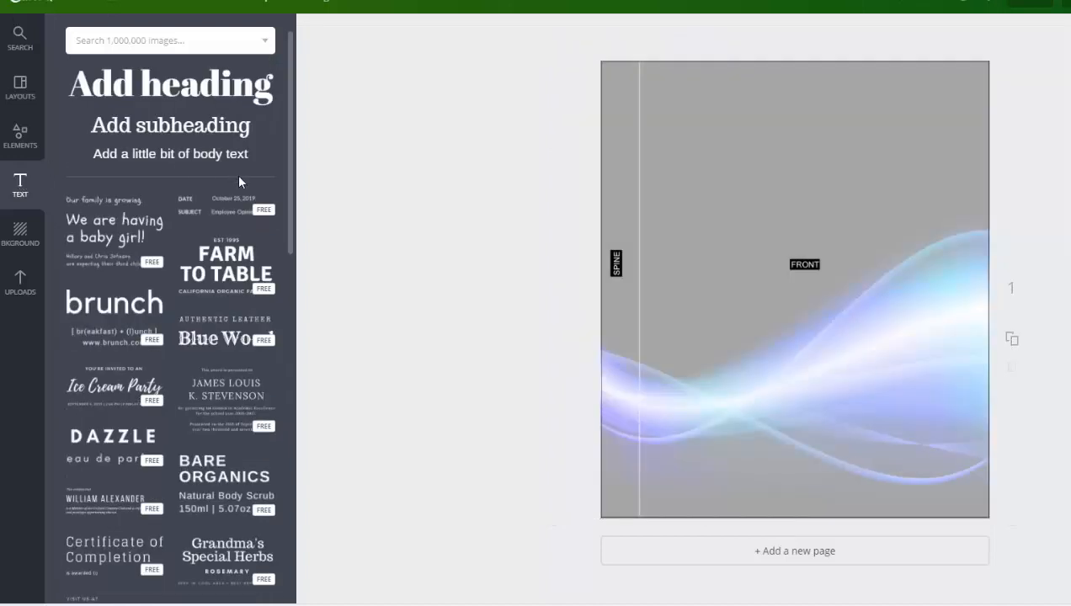
left_click(226, 270)
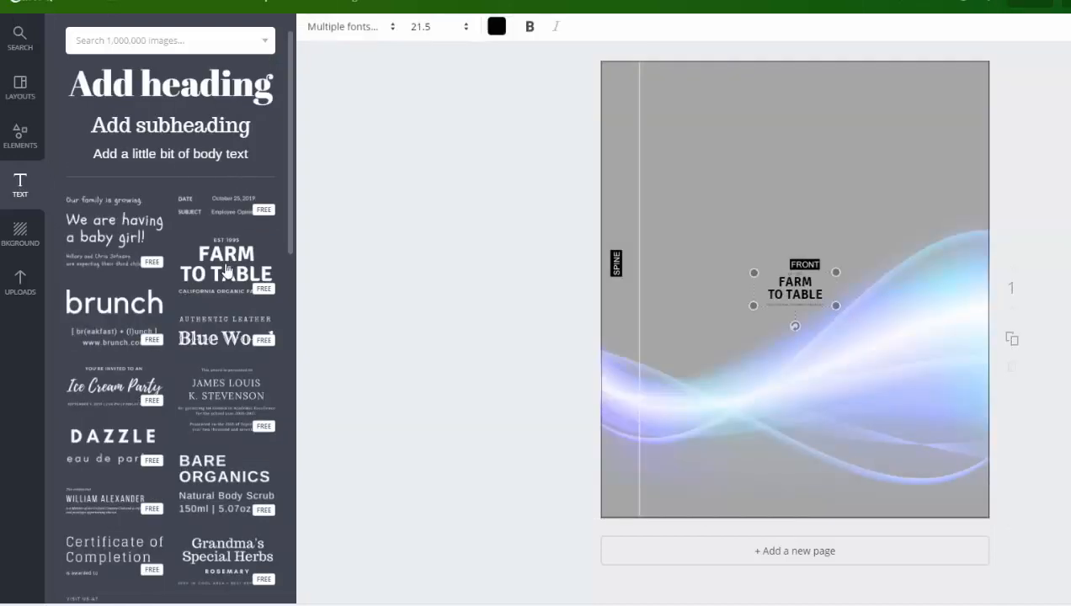
left_click_drag(838, 274, 951, 195)
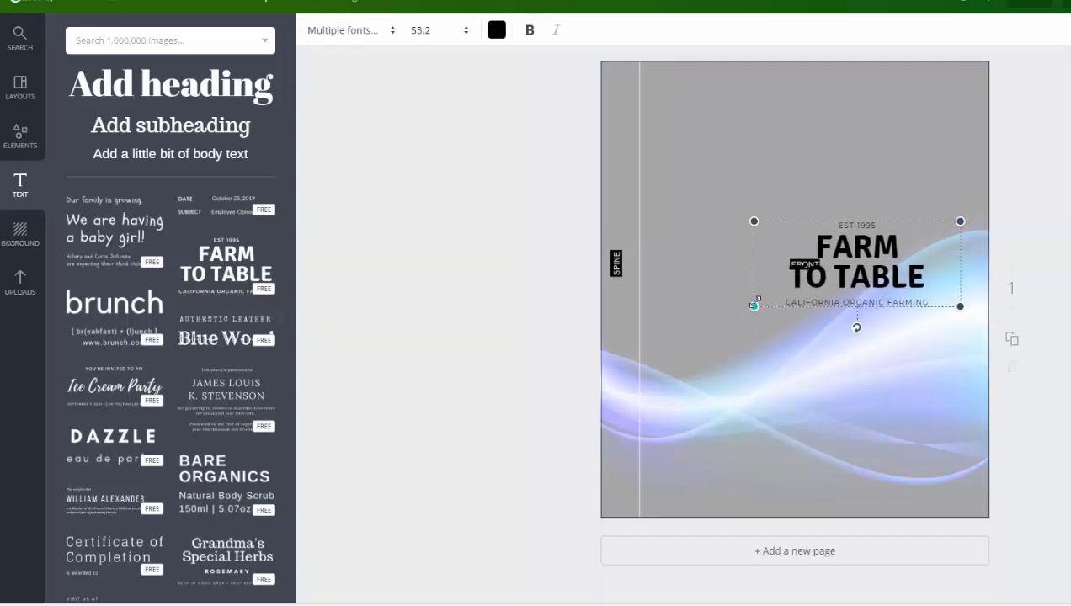
left_click_drag(753, 306, 651, 350)
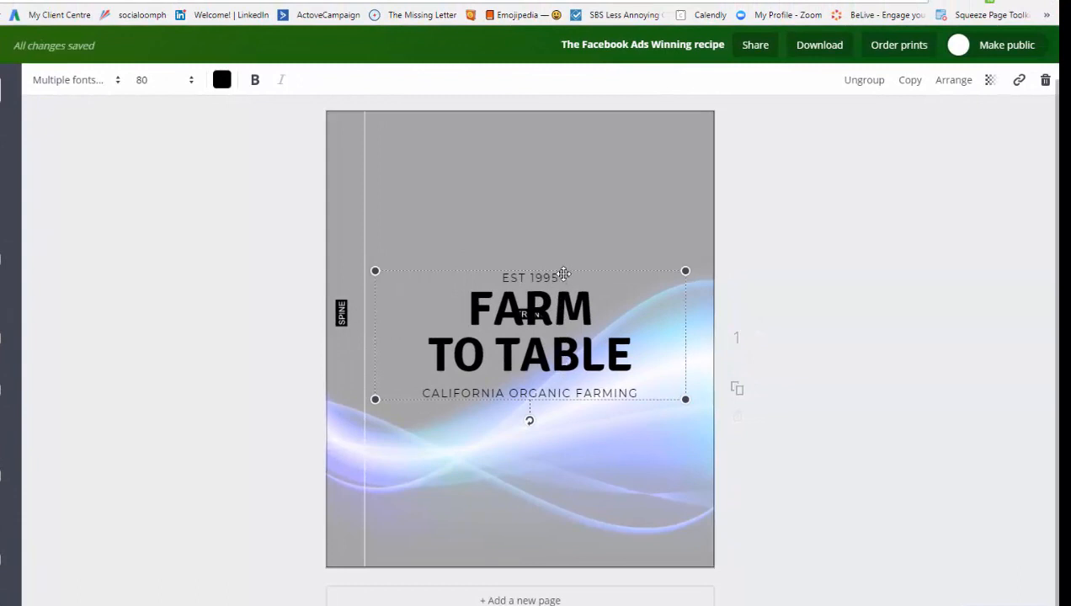
- Ungroup the "FARM TO TABLE" text layout, shift its text lines up the front cover, and lower the headline slightly
left_click(867, 85)
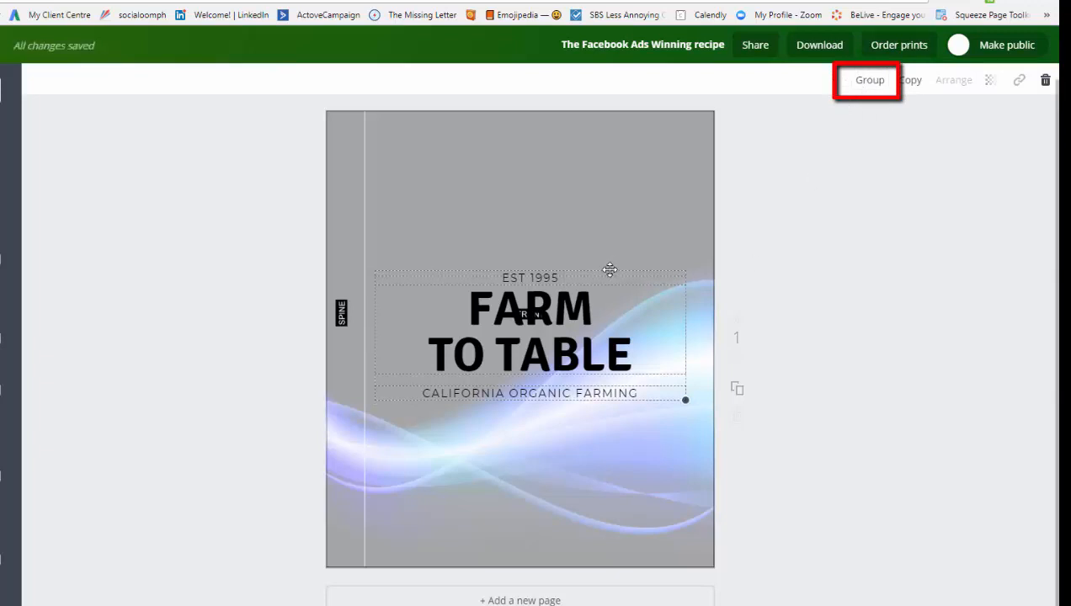
left_click_drag(610, 269, 623, 229)
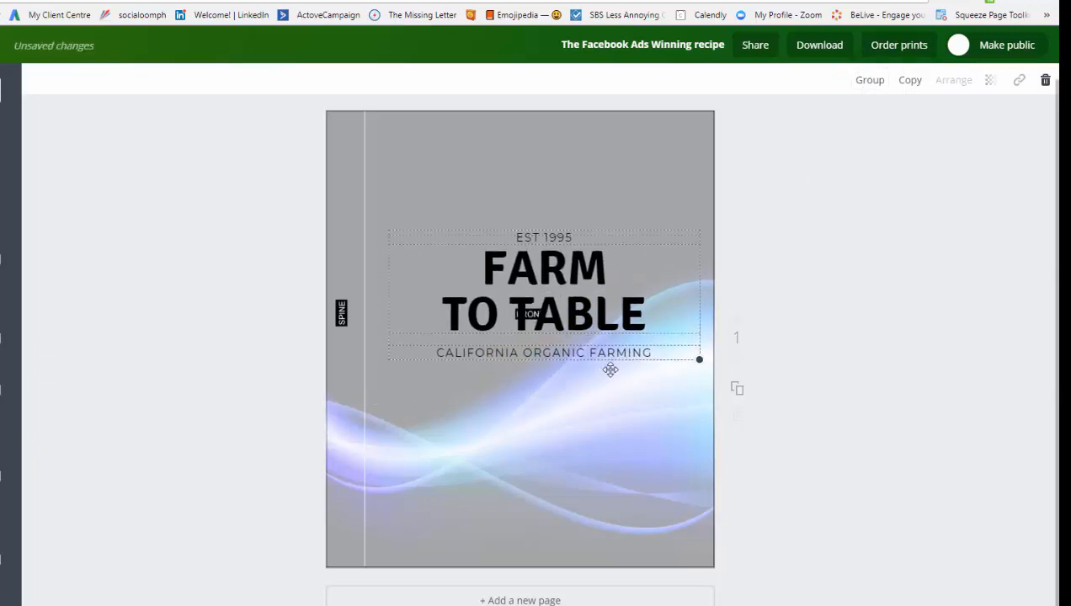
left_click(603, 434)
left_click(568, 231)
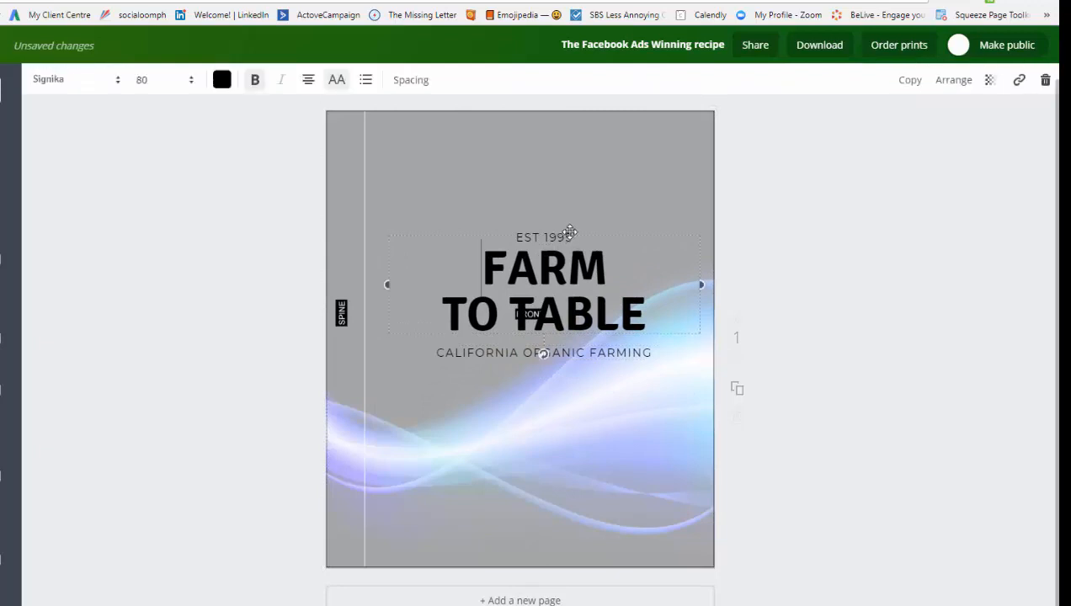
left_click_drag(498, 236, 497, 251)
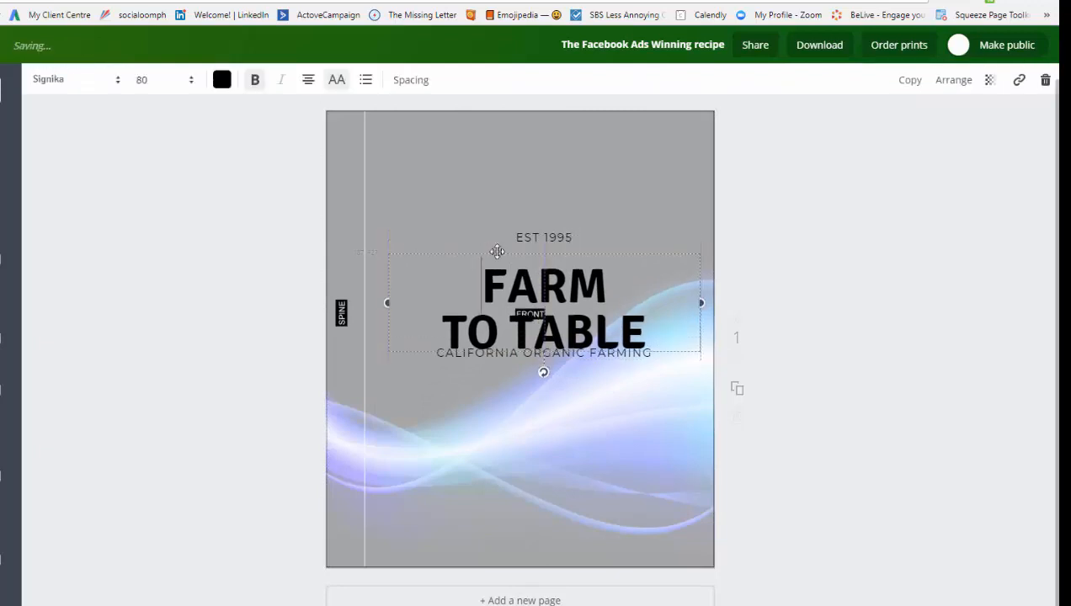
- Move the "EST 1995" line higher above the headline and replace its text with "THE"
left_click(520, 236)
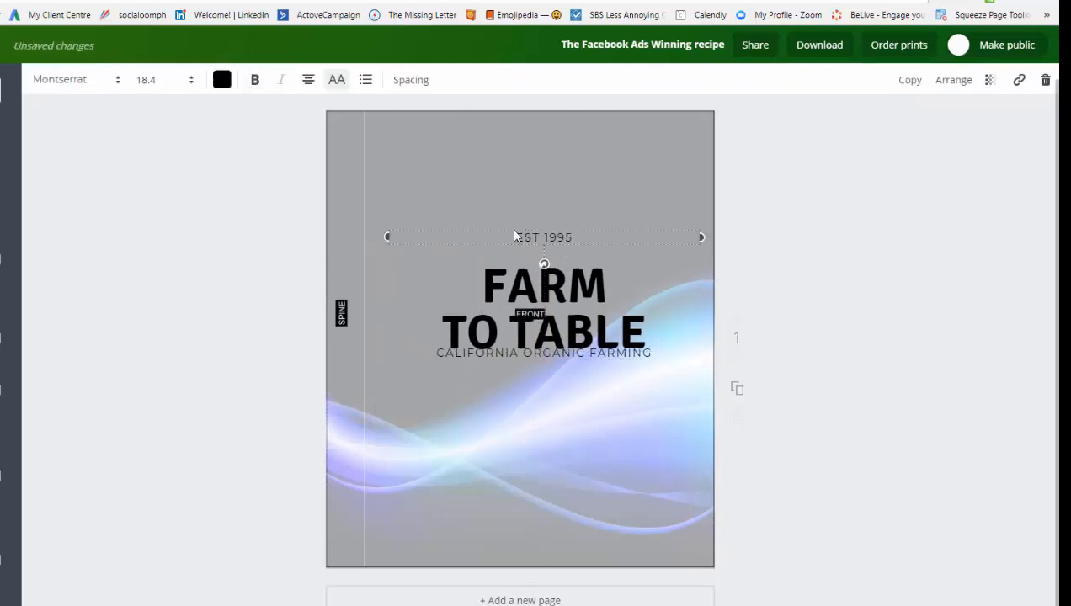
left_click_drag(512, 228, 508, 192)
type("THE")
key("Delete")
key("Delete")
key("Delete")
key("Delete")
key("Delete")
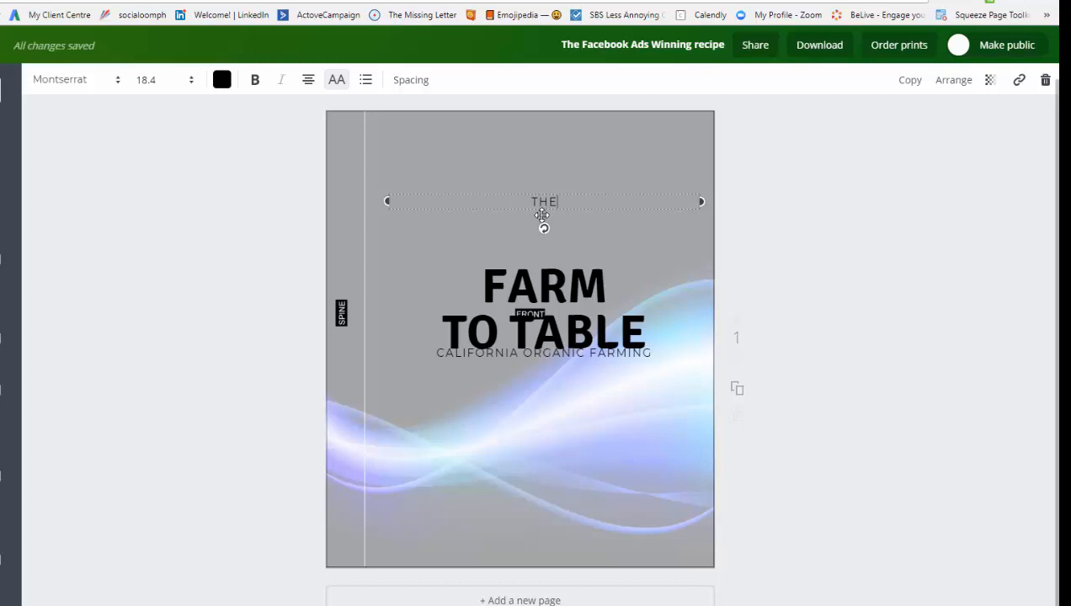
- Replace the "FARM TO TABLE" headline text with "FACEBOOK ADS"
left_click(539, 288)
left_click(540, 288)
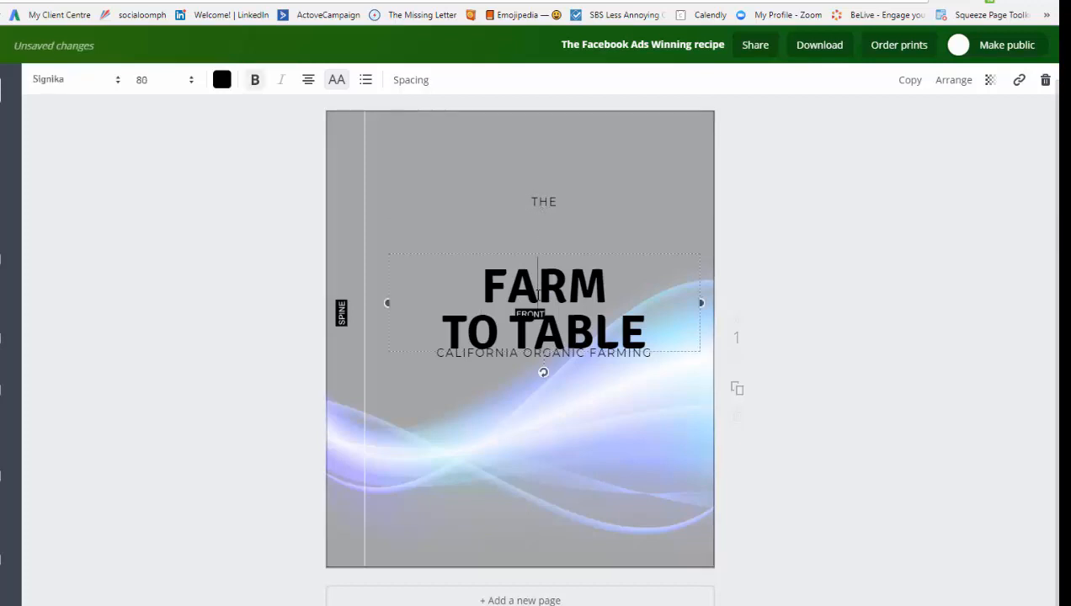
type("CE")
type("BOOK")
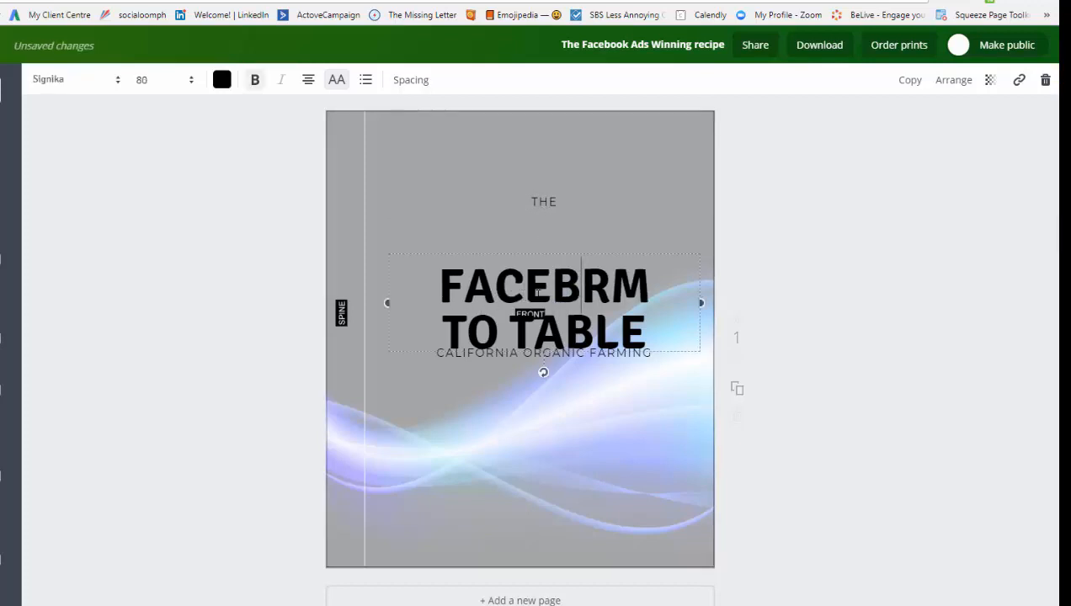
type(" ADS")
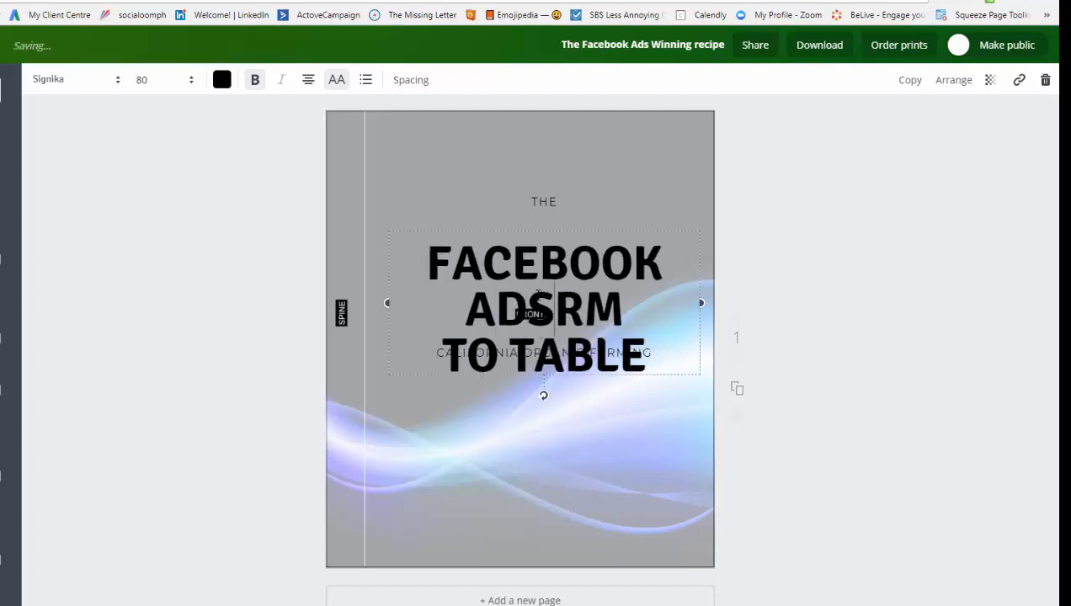
key("Delete")
key("Delete")
key("Delete")
key("Delete")
key("Delete")
key("Delete")
key("Delete")
key("Delete")
key("Delete")
key("Delete")
key("Delete")
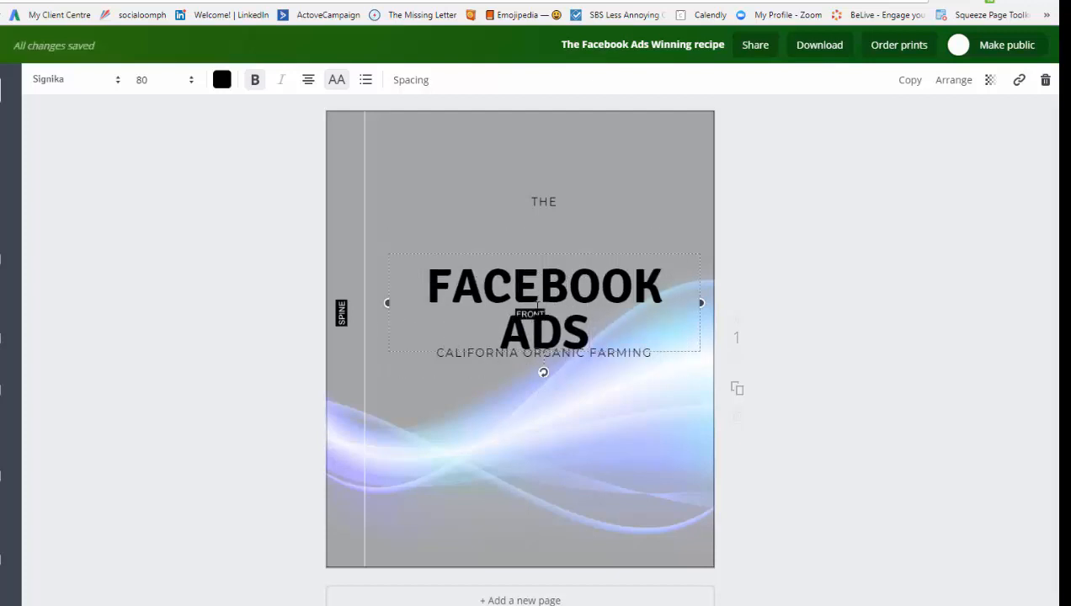
- Move the "CALIFORNIA ORGANIC FARMING" line clear below the headline and replace its text with "WINNING RECIPE"
left_click(588, 375)
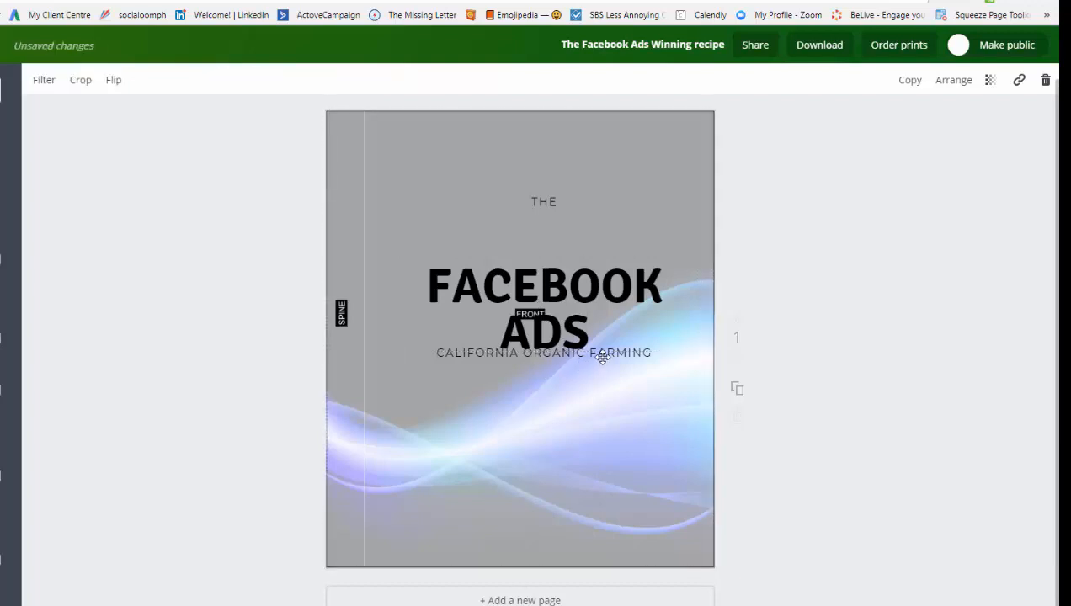
left_click(603, 357)
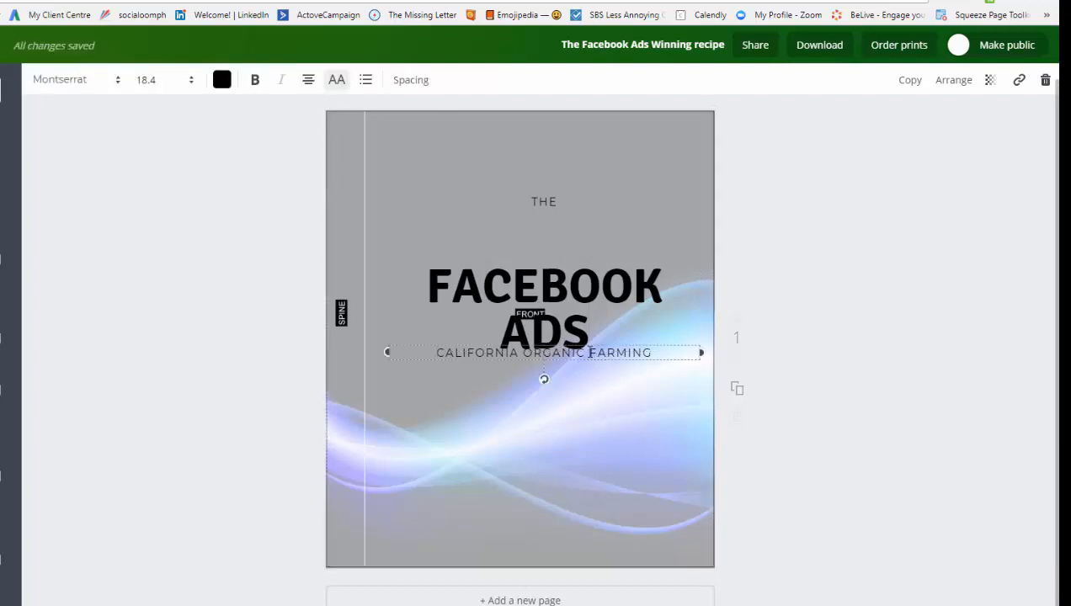
left_click_drag(558, 365, 558, 397)
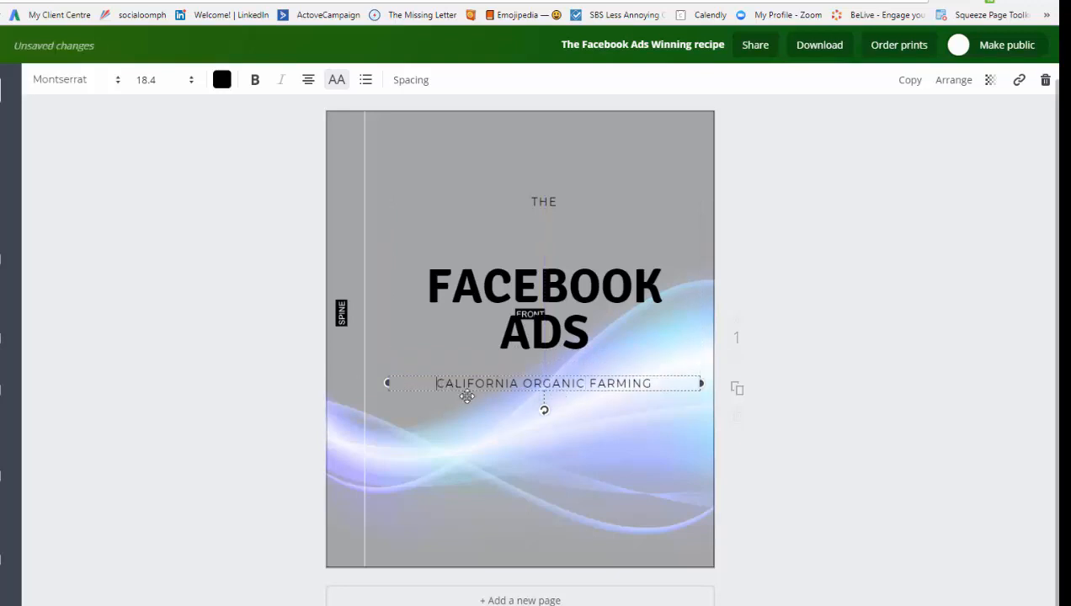
type("WINNING RE")
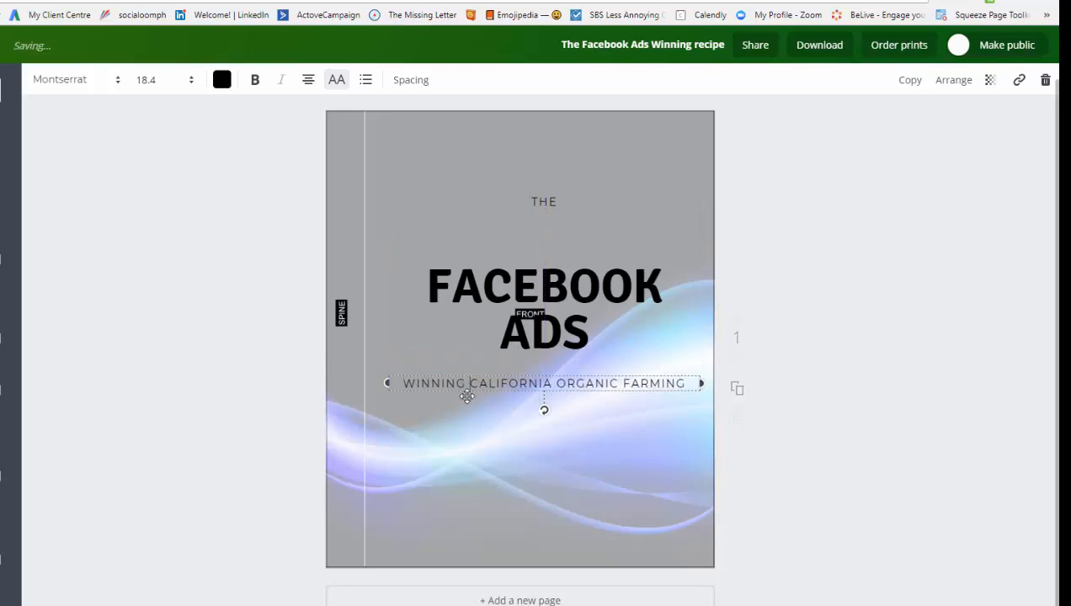
type("CIPE")
key("Delete")
key("Delete")
key("Delete")
key("Delete")
key("Delete")
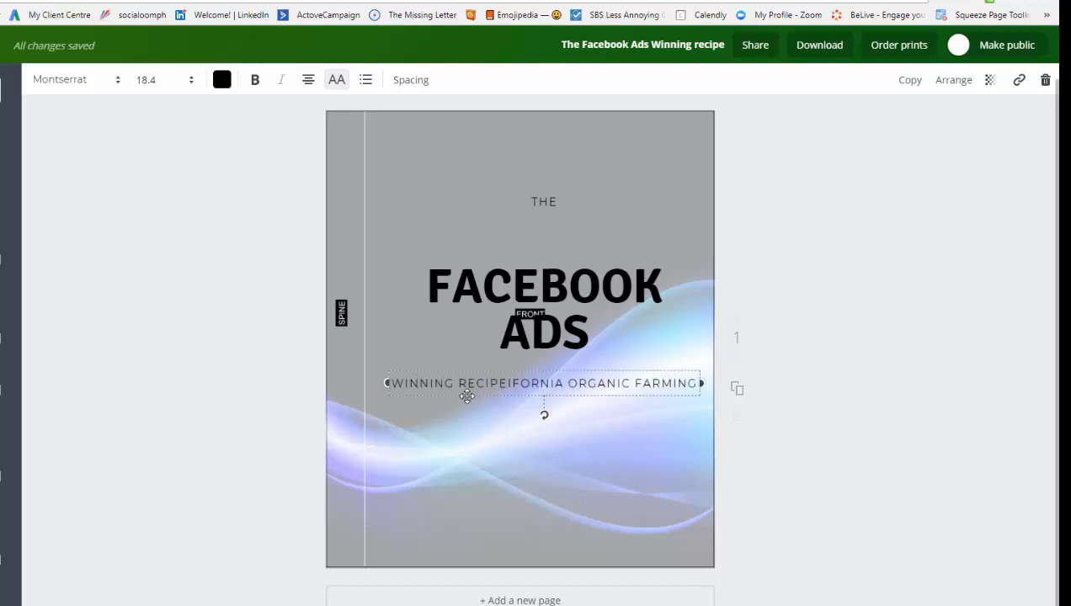
key("Delete")
key("Delete")
key("Delete")
key("Delete")
key("Delete")
key("Delete")
key("Delete")
key("Delete")
key("Delete")
key("Delete")
key("Delete")
key("Delete")
key("Delete")
key("Delete")
key("Delete")
key("Delete")
key("Delete")
key("Delete")
key("Delete")
key("Delete")
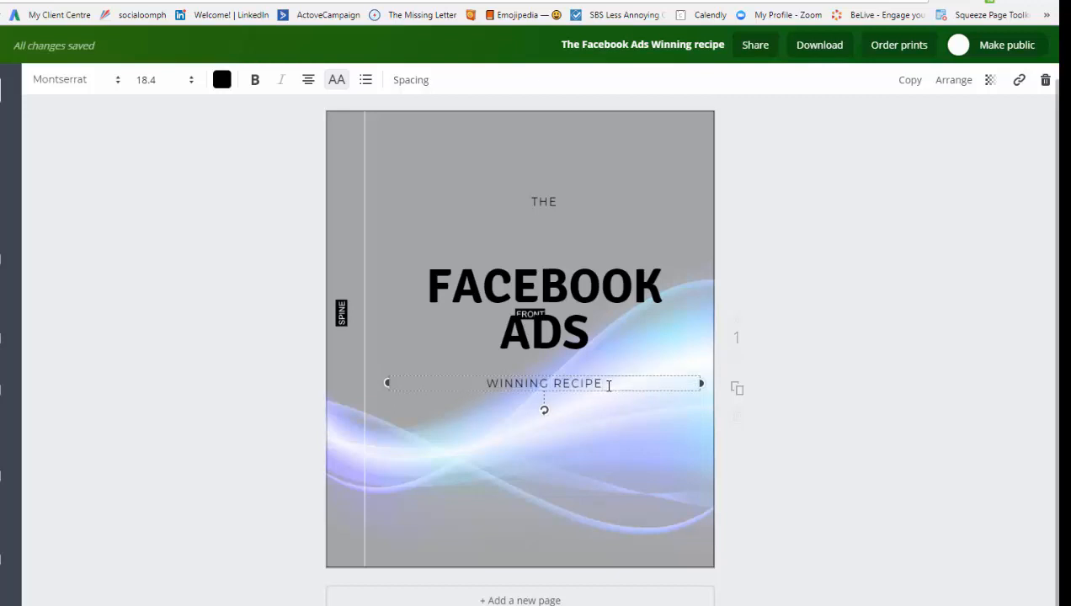
- Set the "WINNING RECIPE" text to the Abhaya Libre ExtraBold font at size 36
left_click_drag(609, 386, 482, 389)
mouse_move(219, 112)
left_mouse_down()
mouse_move(131, 91)
mouse_move(160, 74)
left_mouse_up()
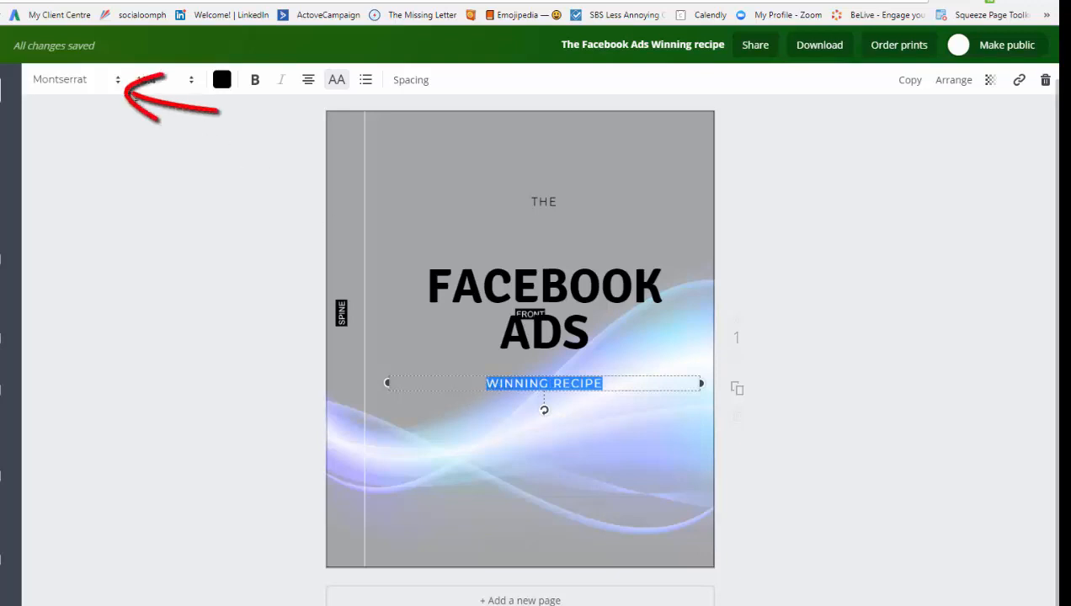
left_click(118, 89)
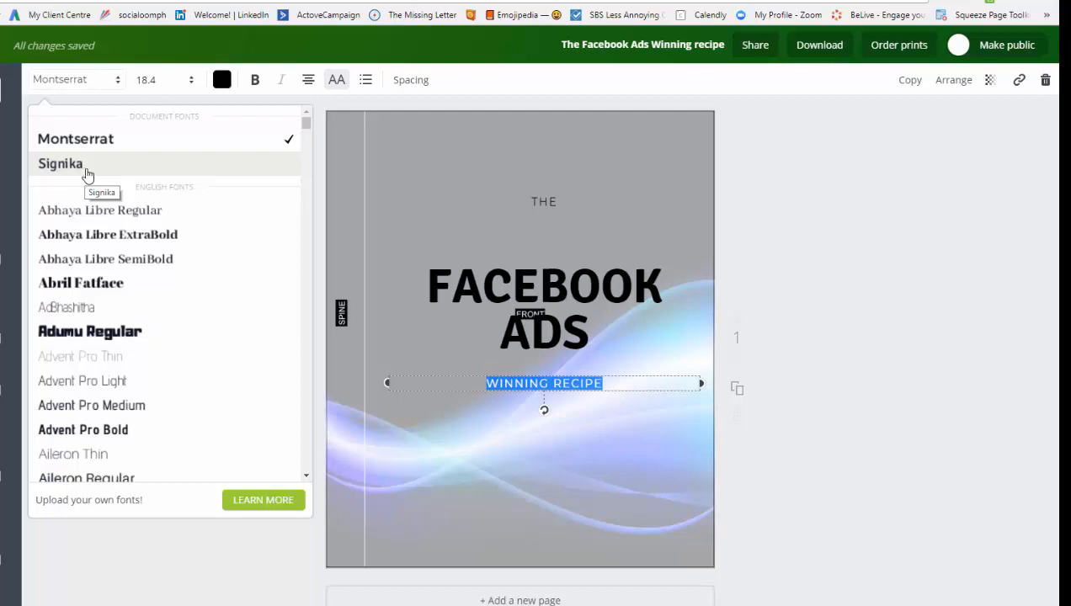
left_click(121, 242)
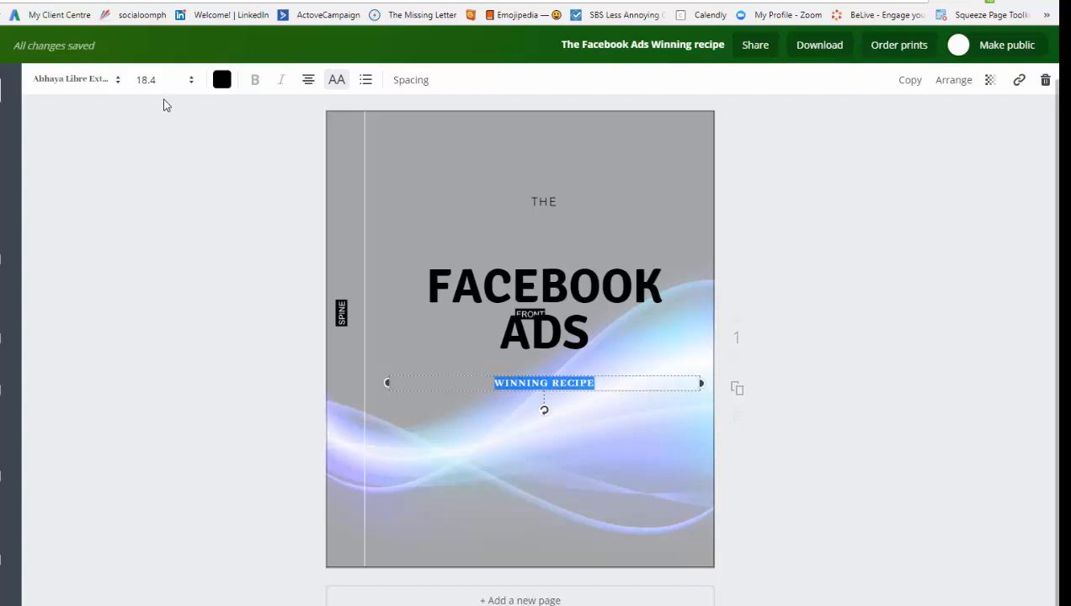
left_click(189, 80)
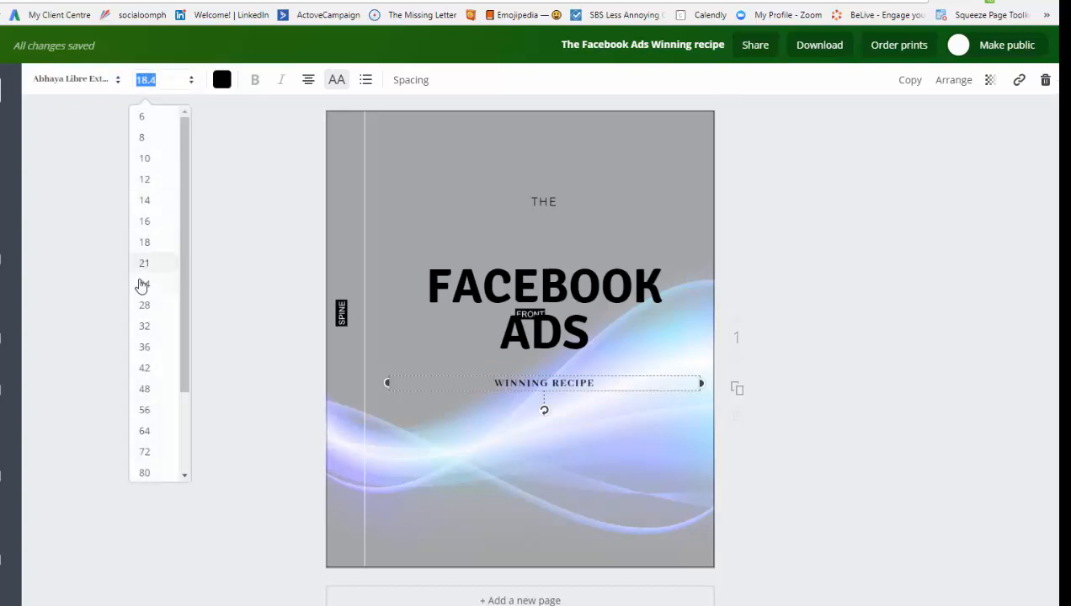
left_click(145, 347)
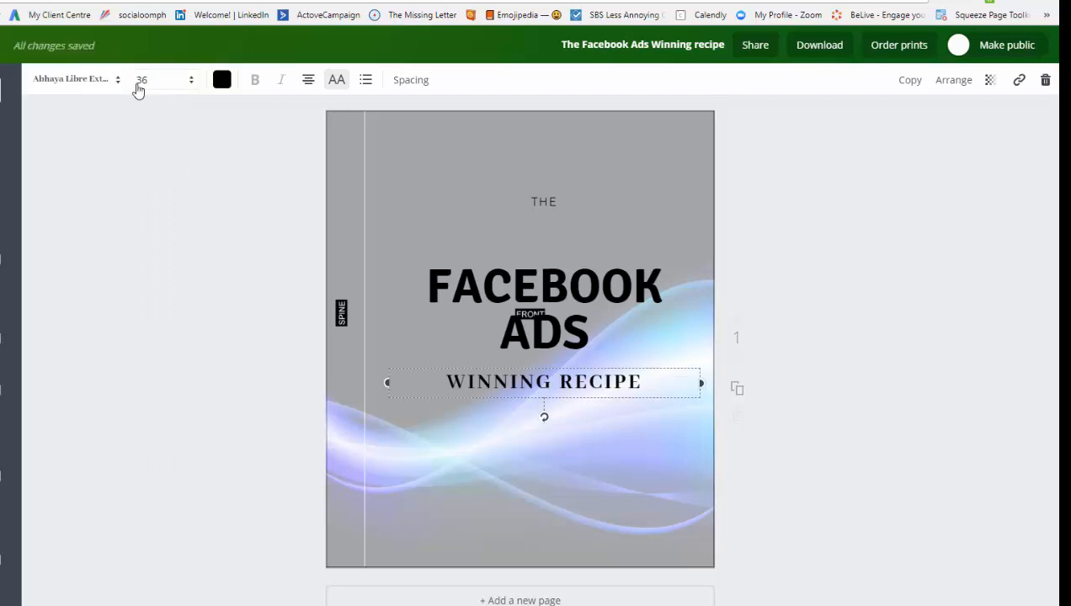
- Move the "FACEBOOK ADS" headline up under "THE" and bring "WINNING RECIPE" up directly beneath the headline
left_click(547, 202)
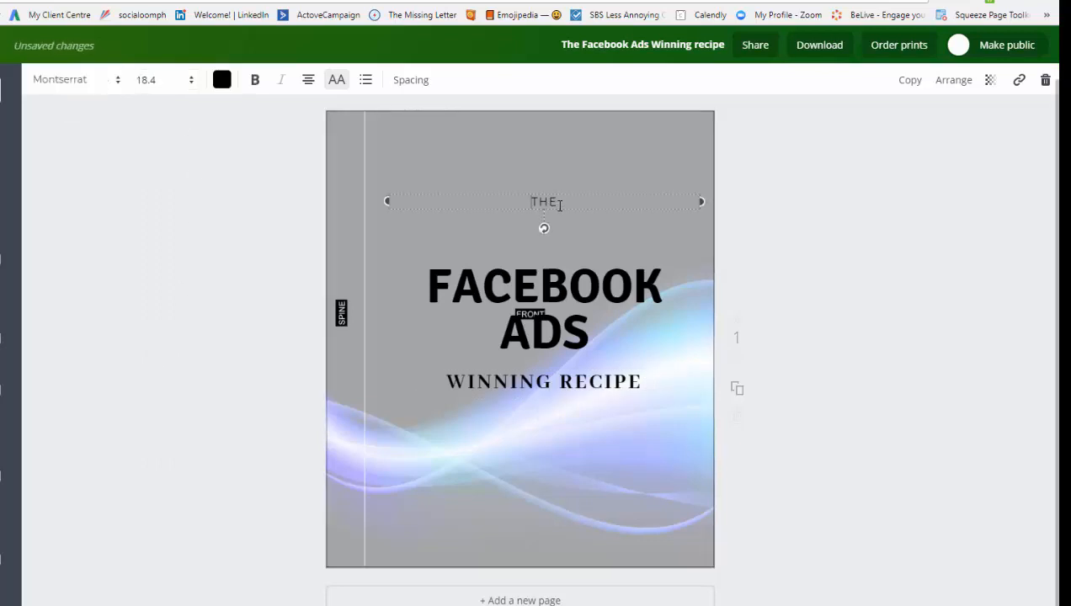
left_click(572, 266)
left_click_drag(568, 251, 563, 212)
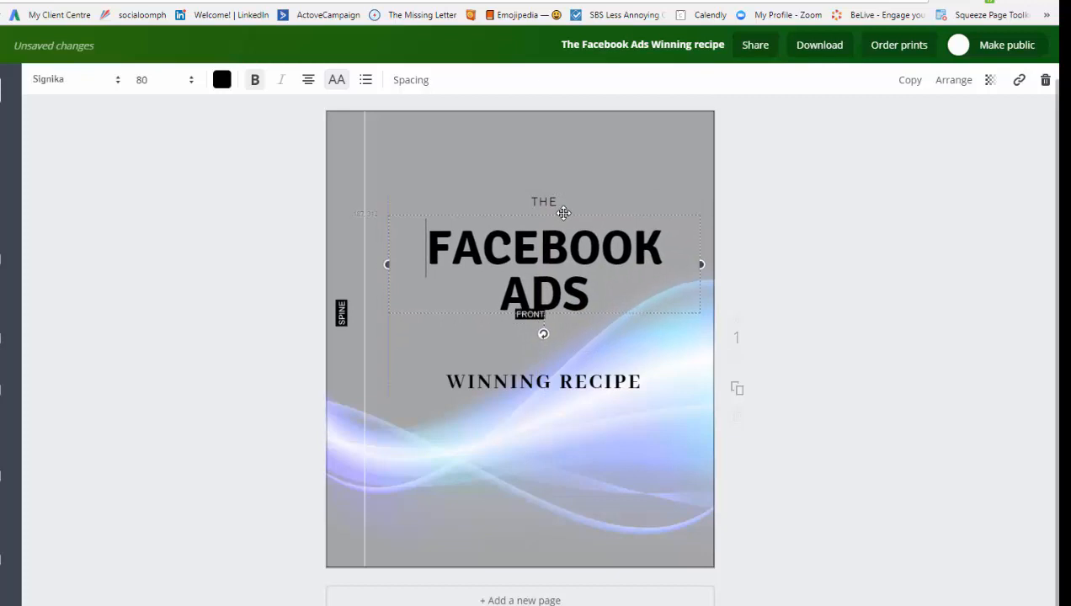
left_click(563, 375)
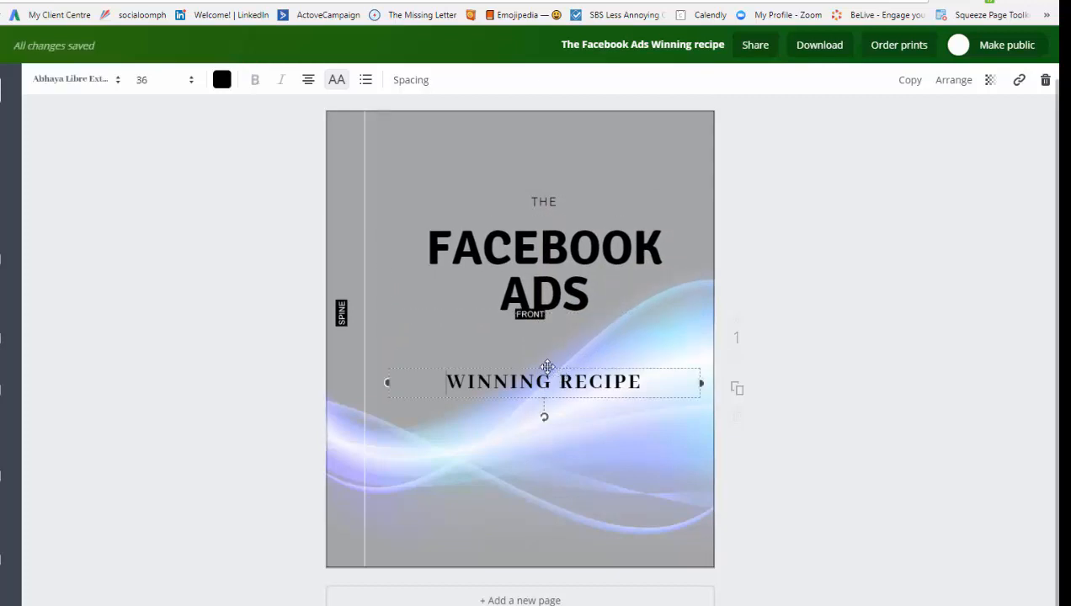
left_click_drag(552, 371, 541, 330)
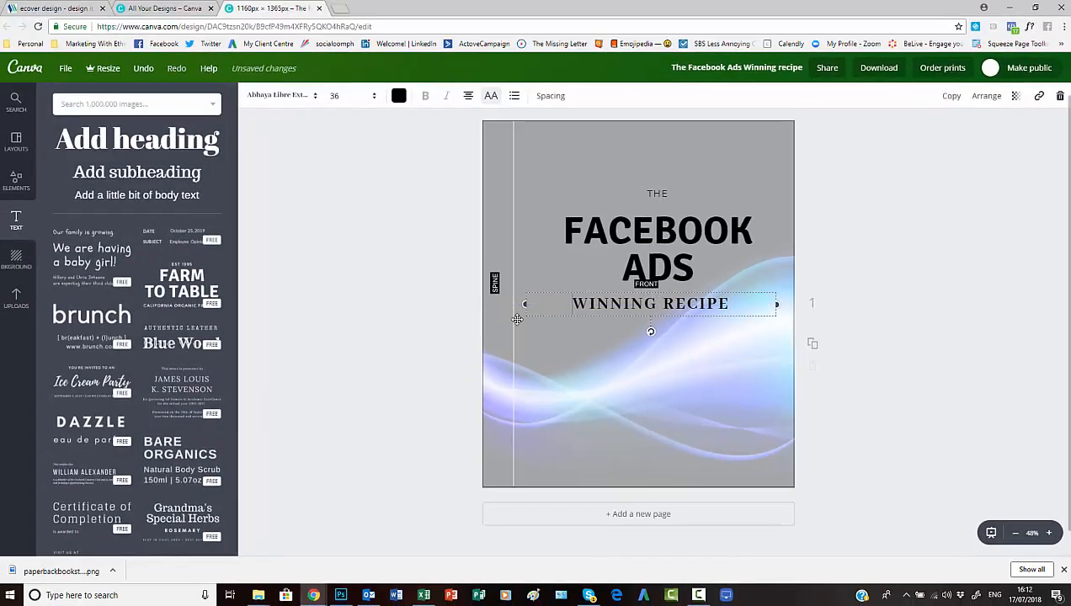
left_click(341, 204)
- Upload the "fb chef" image from the "ebook images" folder inside eBooks
left_click(16, 298)
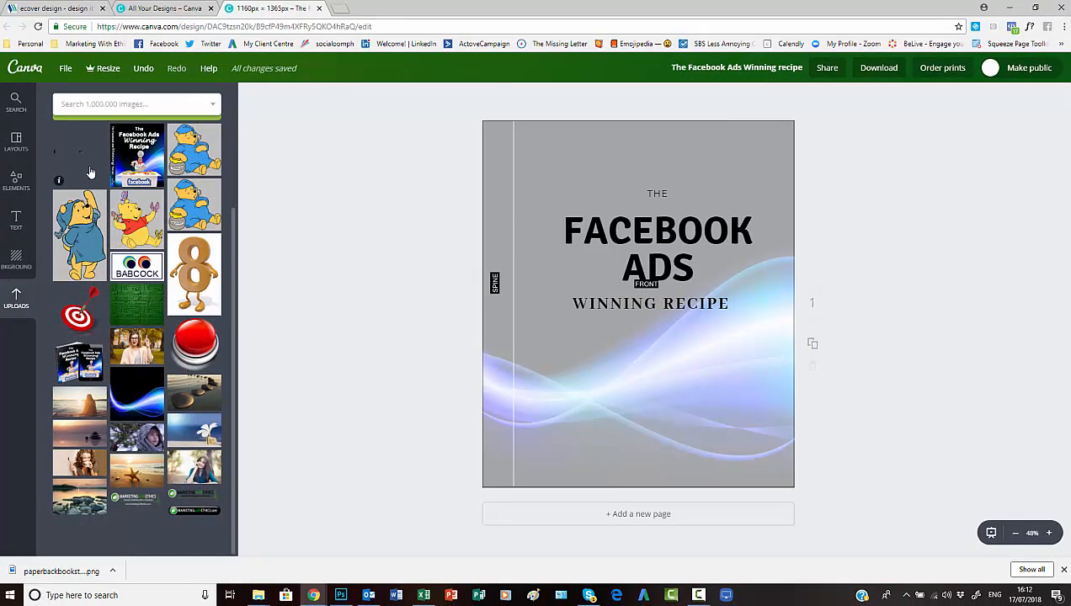
scroll(118, 221, "up", 3)
left_click(134, 221)
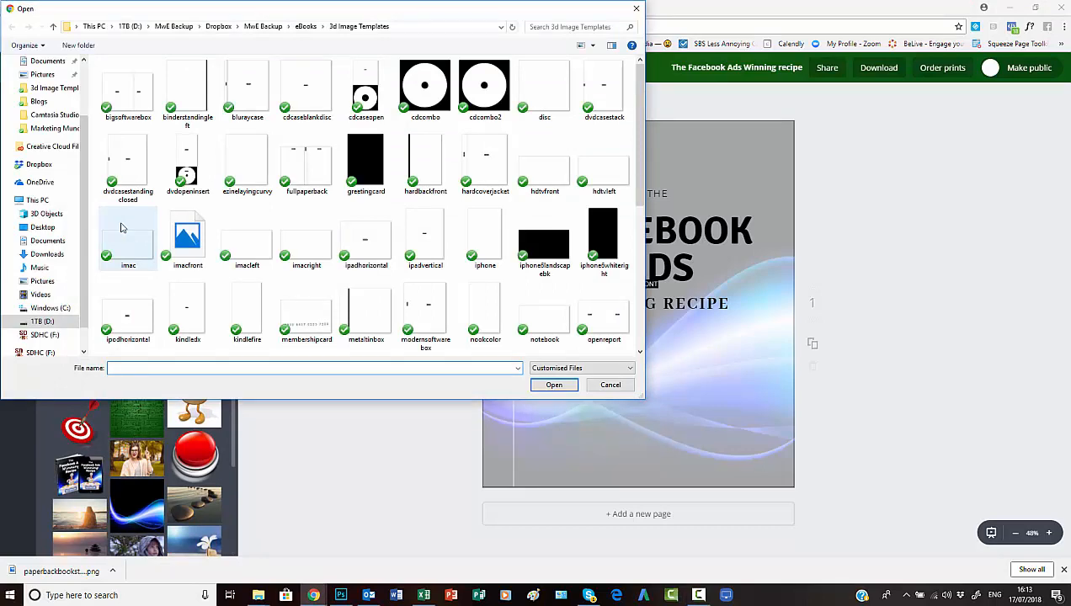
left_click(305, 27)
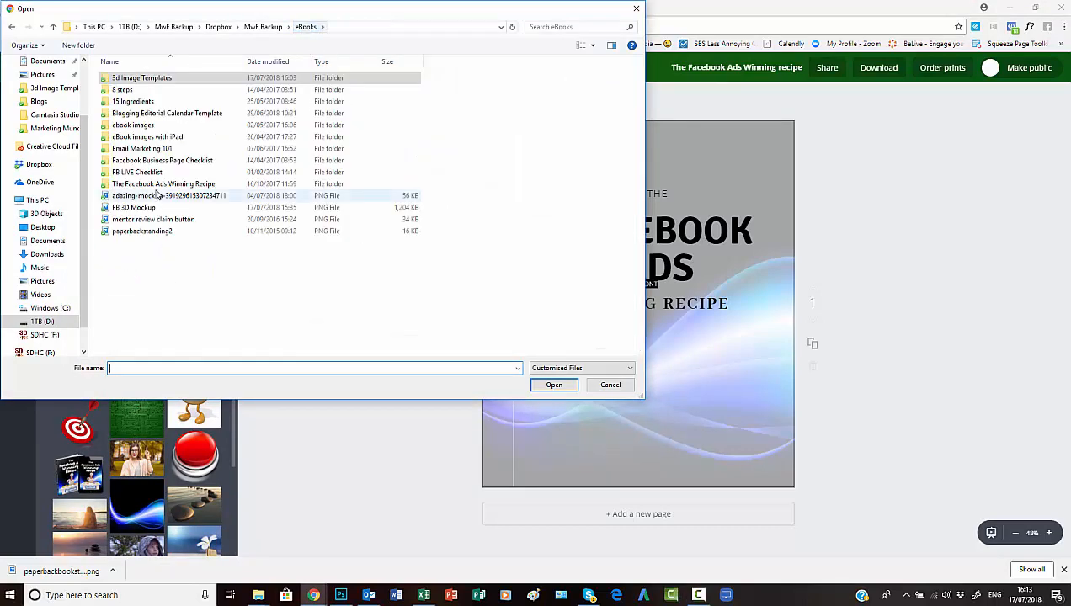
double_click(133, 125)
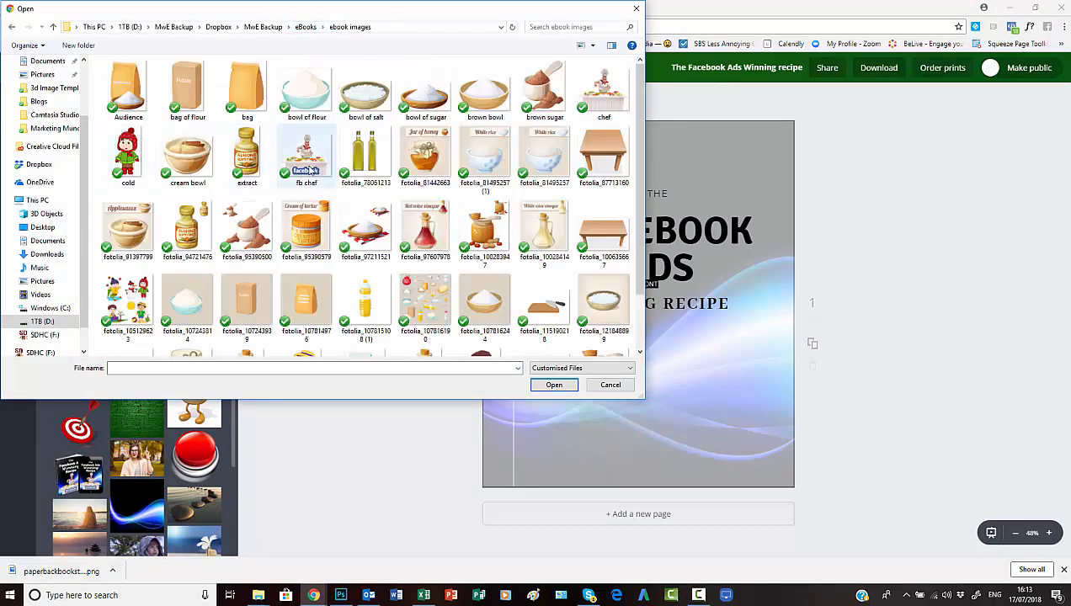
double_click(309, 165)
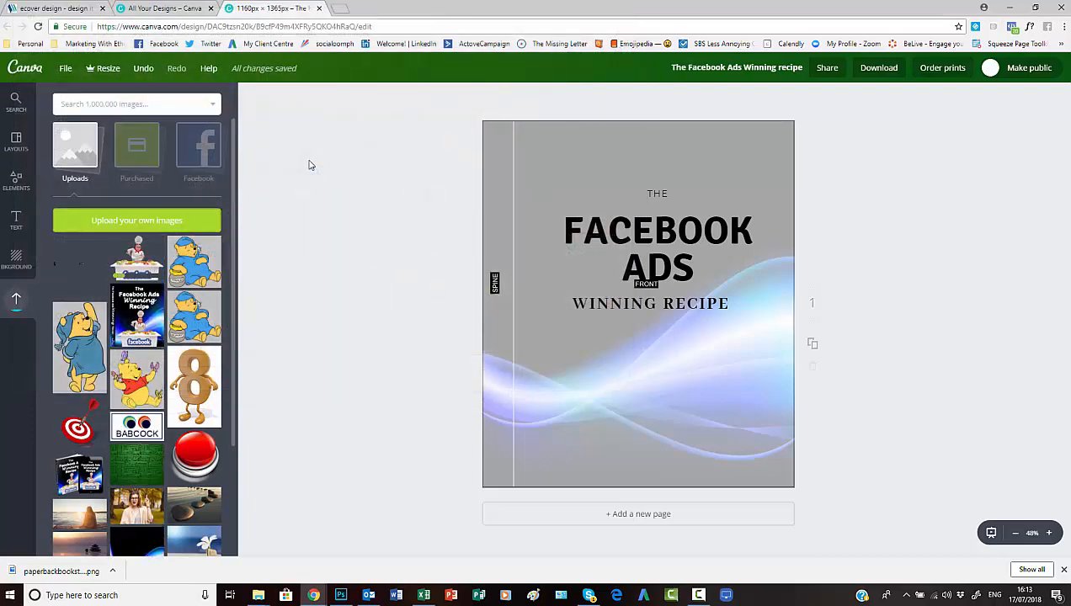
- Add the uploaded Facebook chef image to the cover, move it to the lower front area and shrink it to sit below the title
left_click(136, 262)
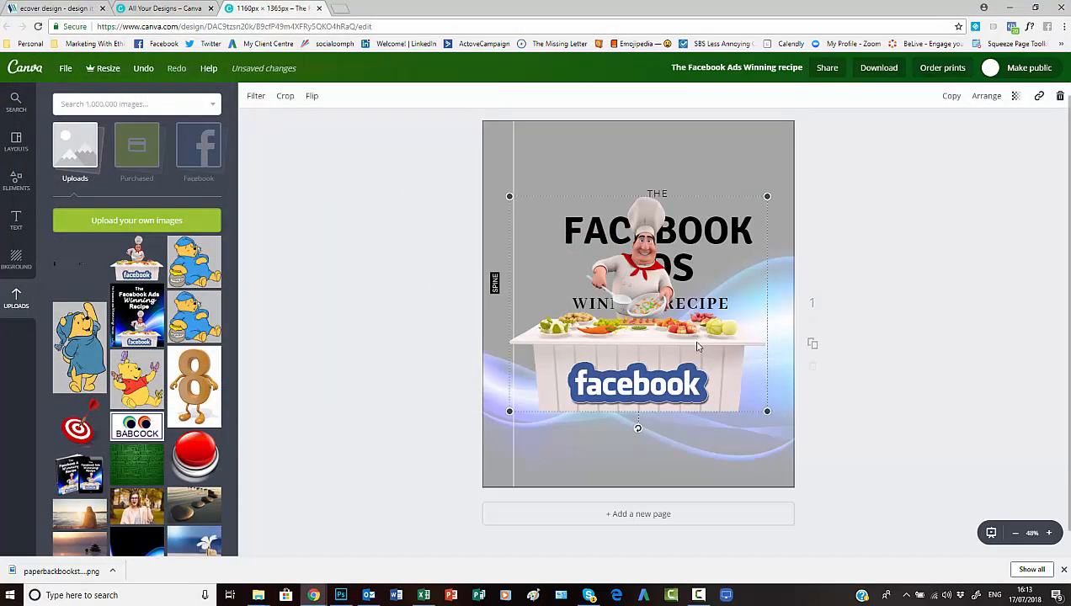
left_click_drag(698, 346, 713, 410)
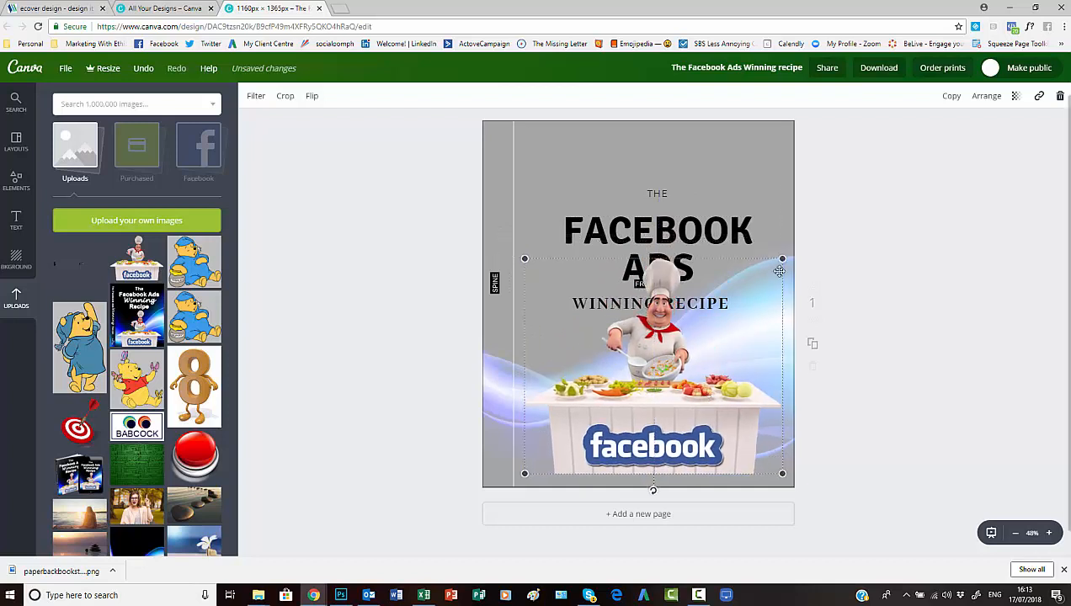
left_click_drag(782, 261, 662, 368)
- Move "FACEBOOK ADS" and "WINNING RECIPE" up together, and raise the chef image so its Facebook counter fits fully on the cover
left_click(672, 305)
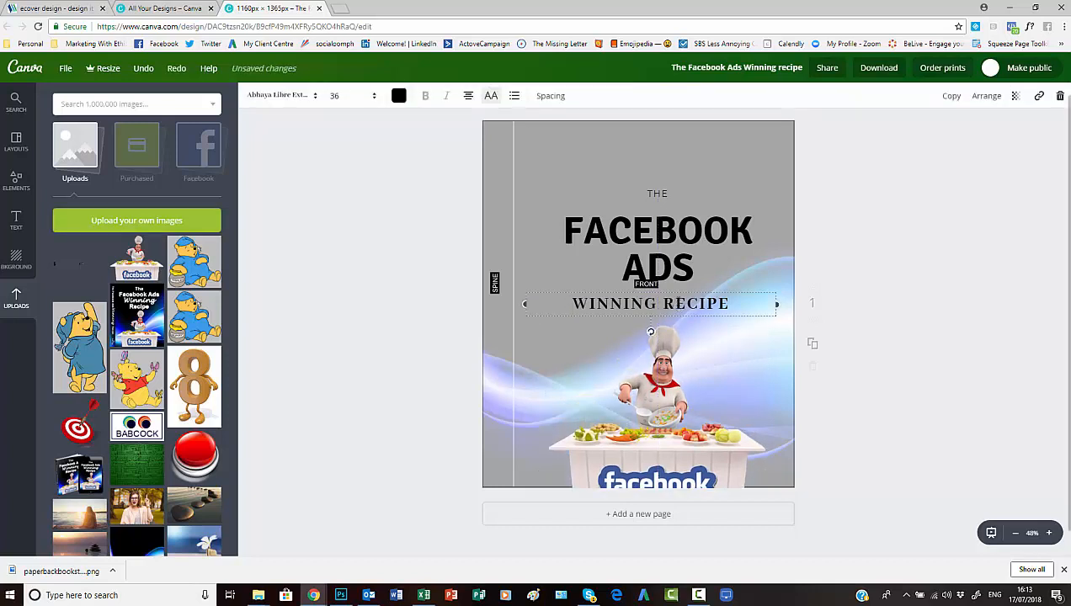
left_click(665, 238, "shift")
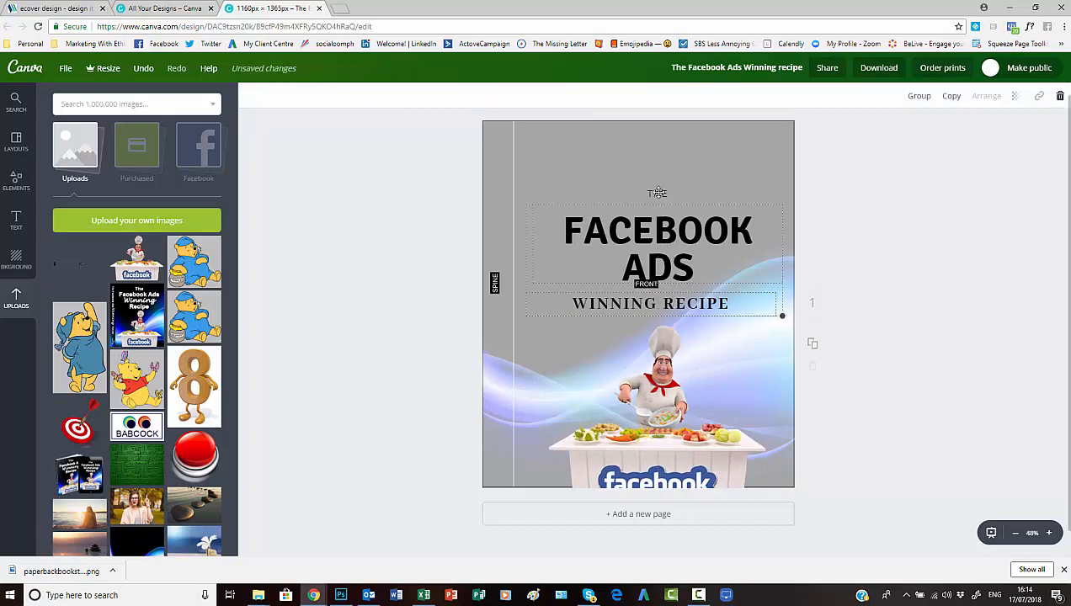
left_click(655, 188, "shift")
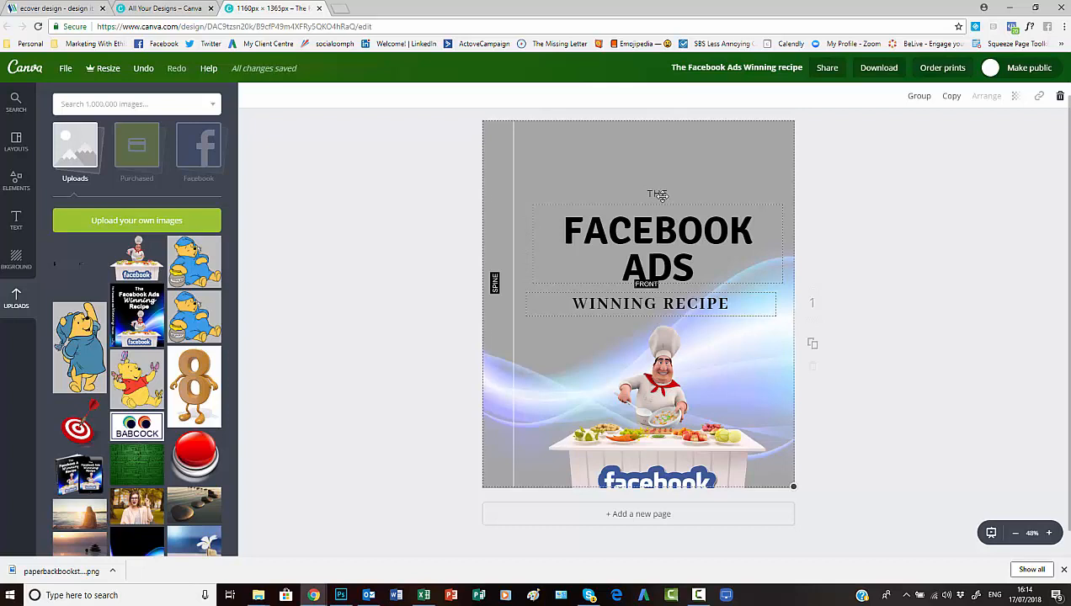
left_click(661, 191, "shift")
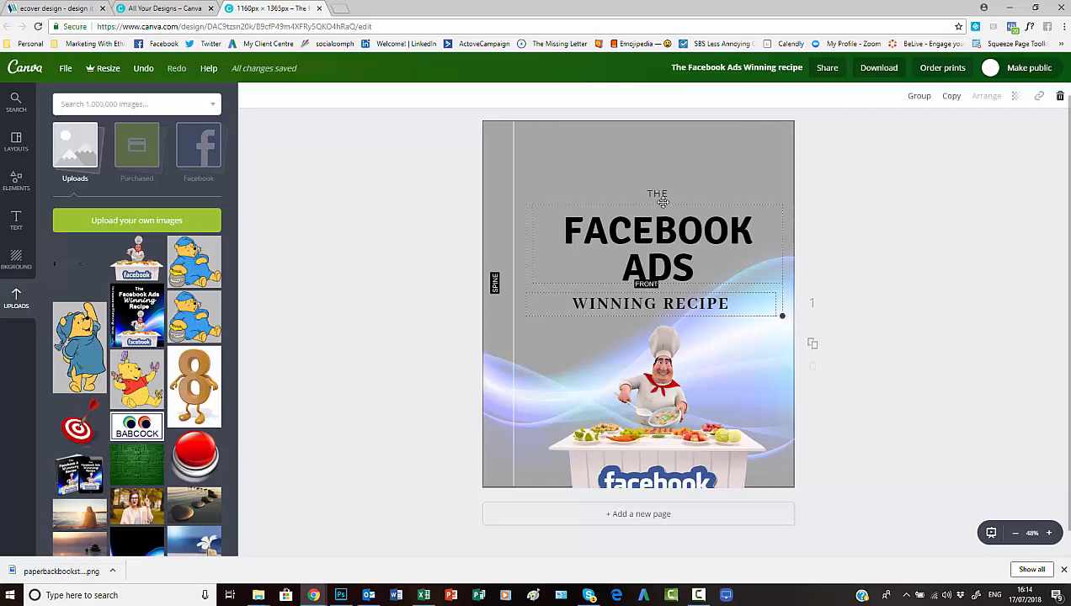
left_click_drag(663, 202, 662, 192)
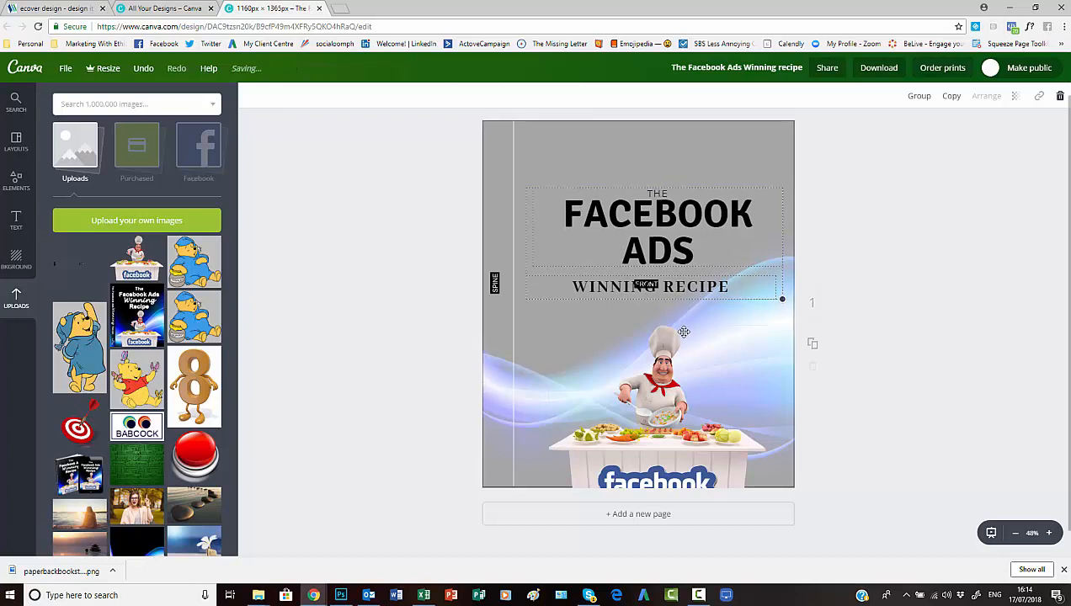
left_click_drag(656, 415, 657, 399)
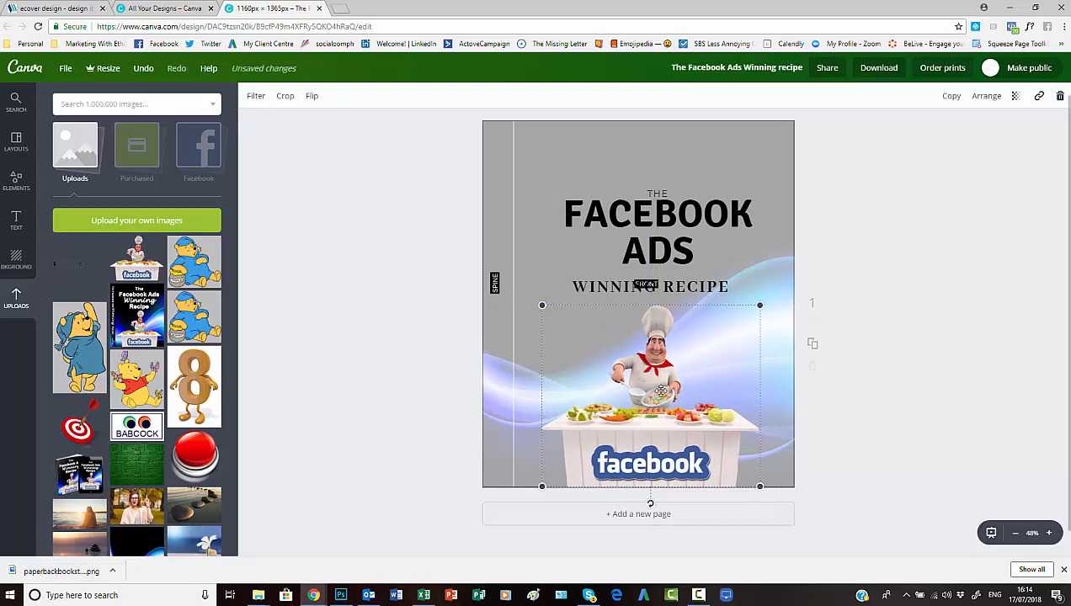
left_click(877, 304)
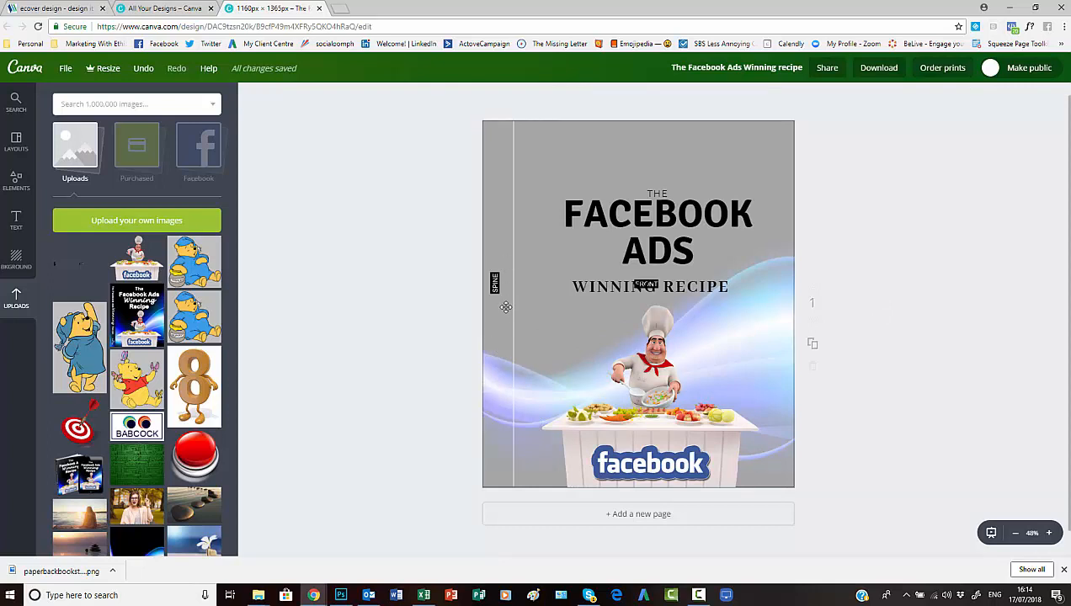
- Duplicate the "FACEBOOK ADS" headline, rotating the copy to read vertically upward on a single line
left_click(690, 196)
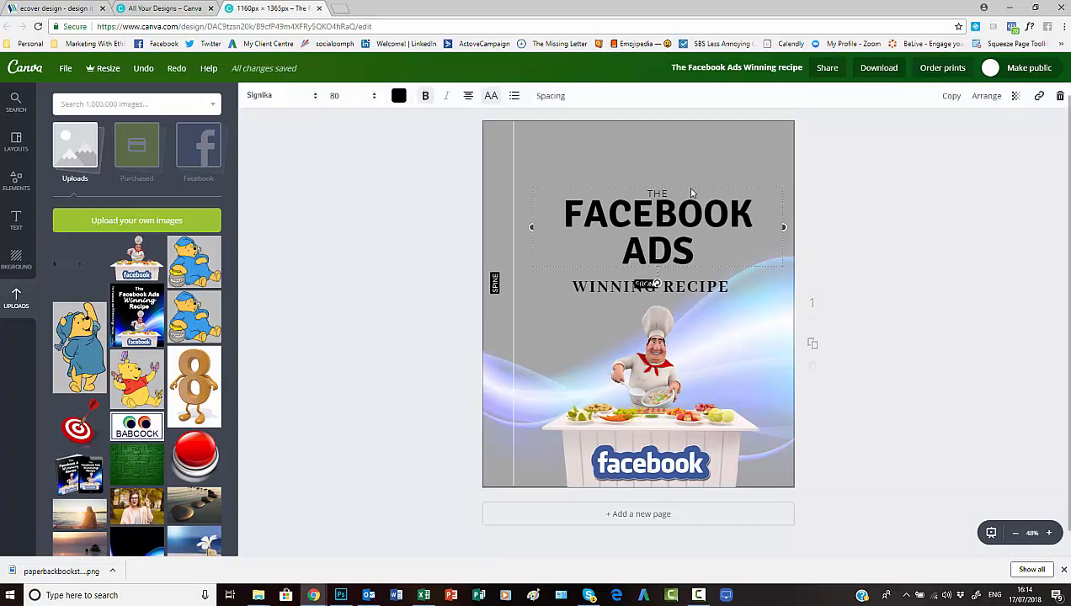
left_click(952, 98)
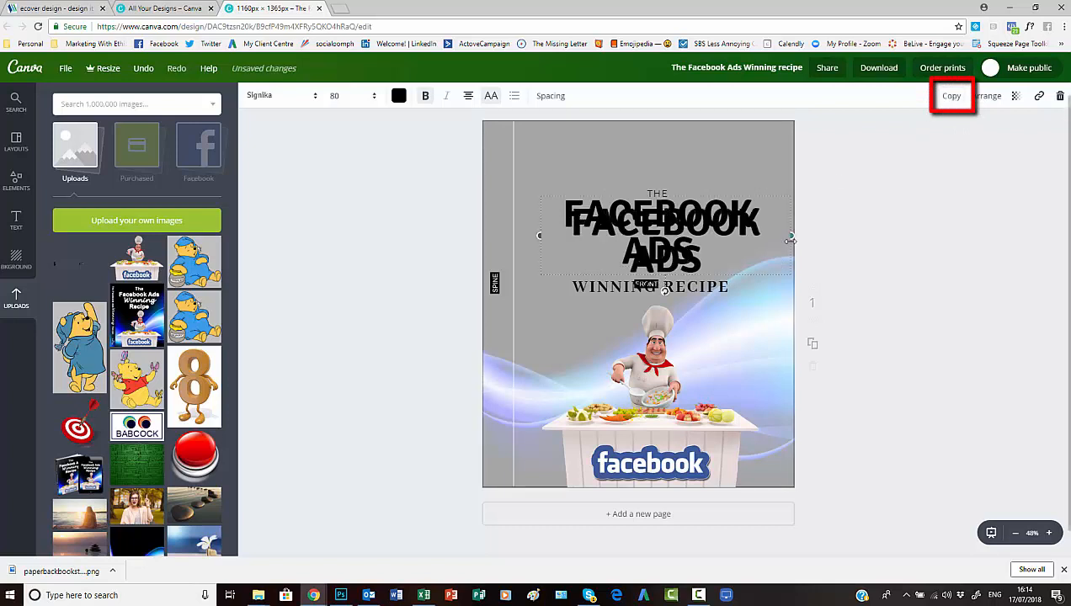
left_click_drag(666, 291, 735, 241)
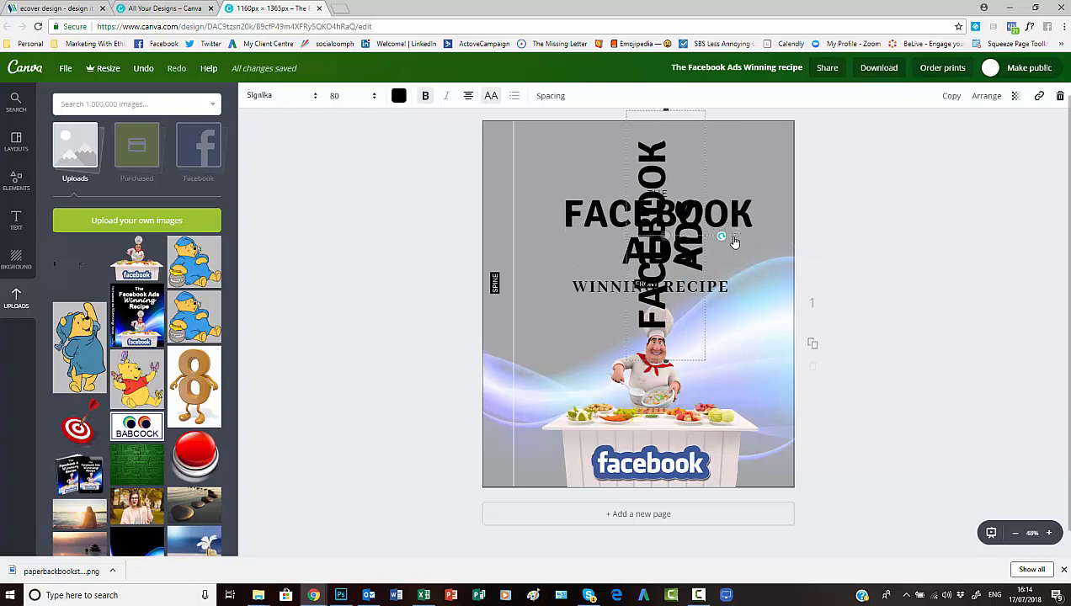
left_click_drag(665, 362, 678, 460)
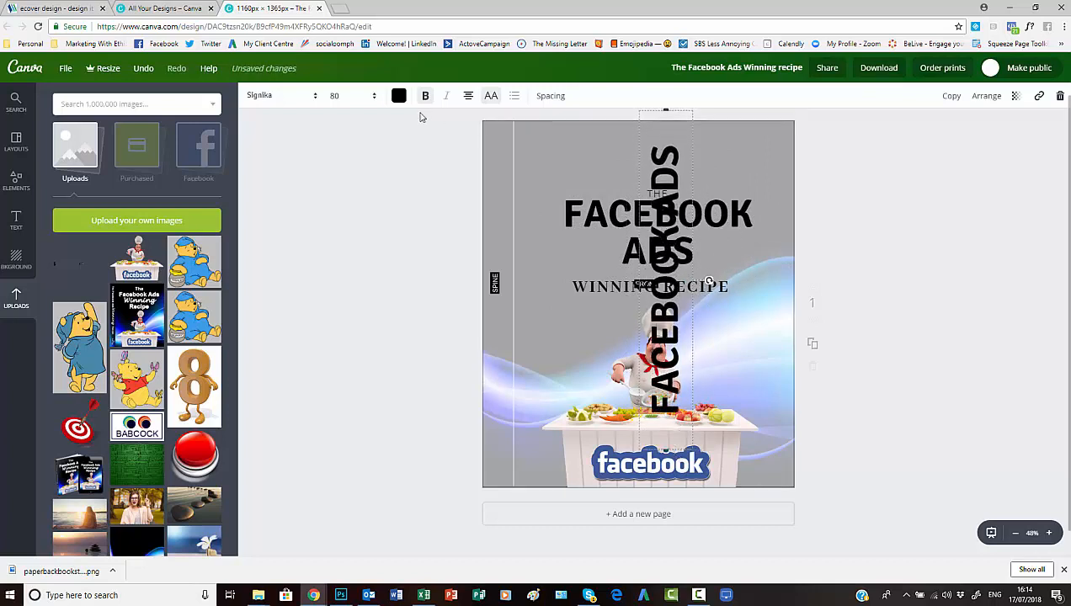
- Set the vertical "FACEBOOK ADS" text to size 42 and place it on the book's spine
left_click(374, 101)
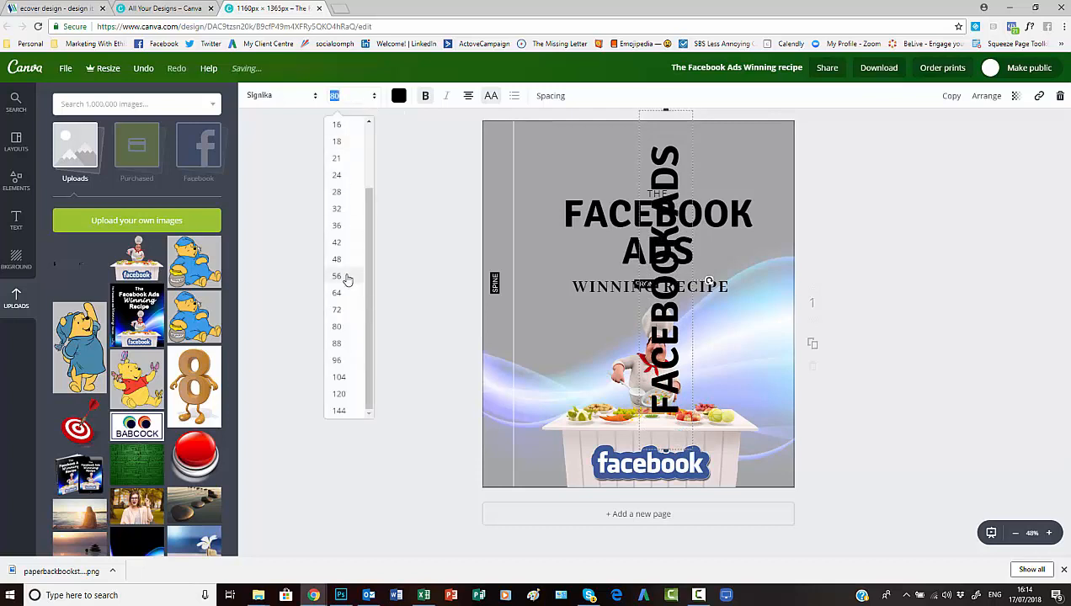
left_click(340, 244)
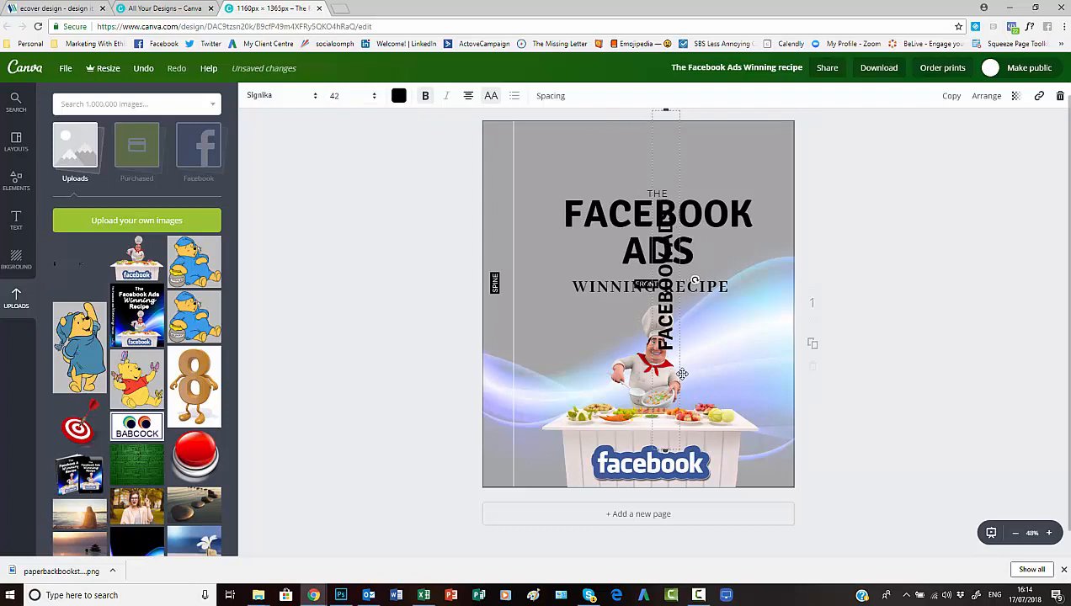
left_click_drag(682, 374, 510, 391)
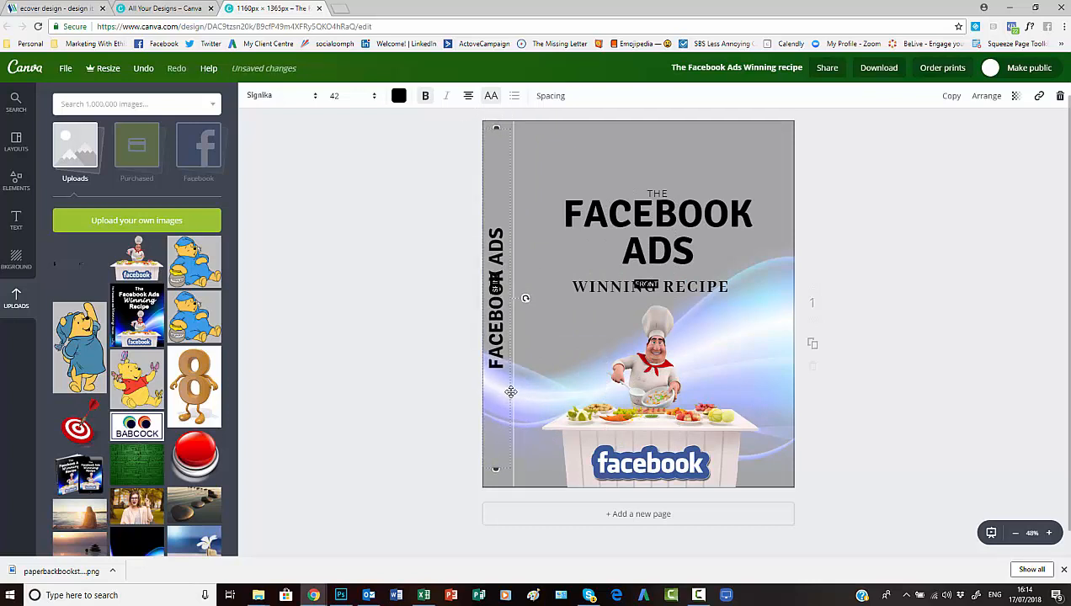
left_click(906, 298)
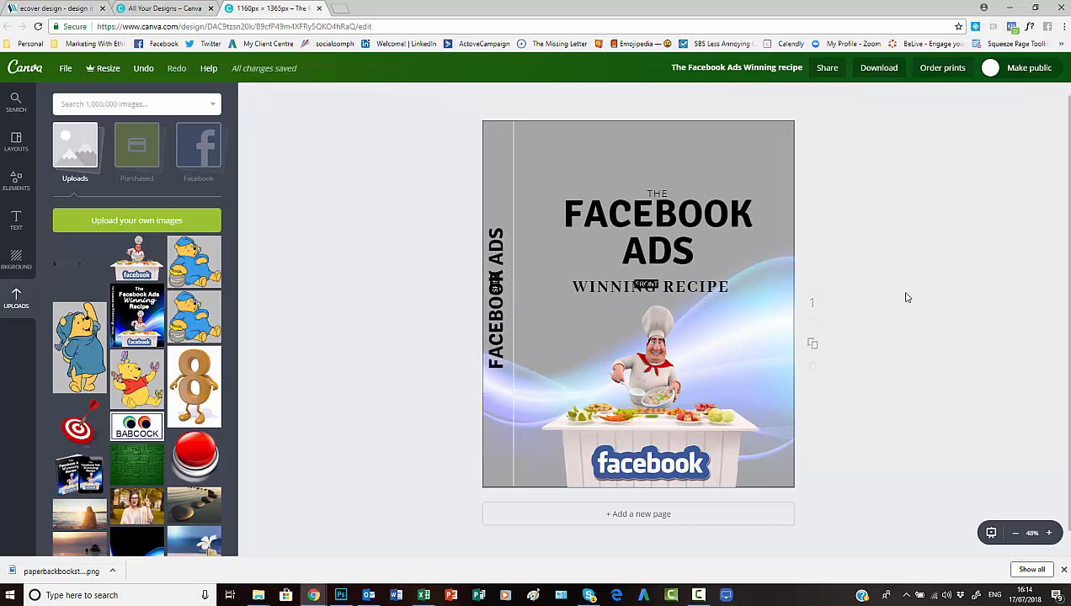
- Remove the spine/front template overlay from the page and restore the blue wave background image to full opacity
left_click_drag(776, 129, 855, 169)
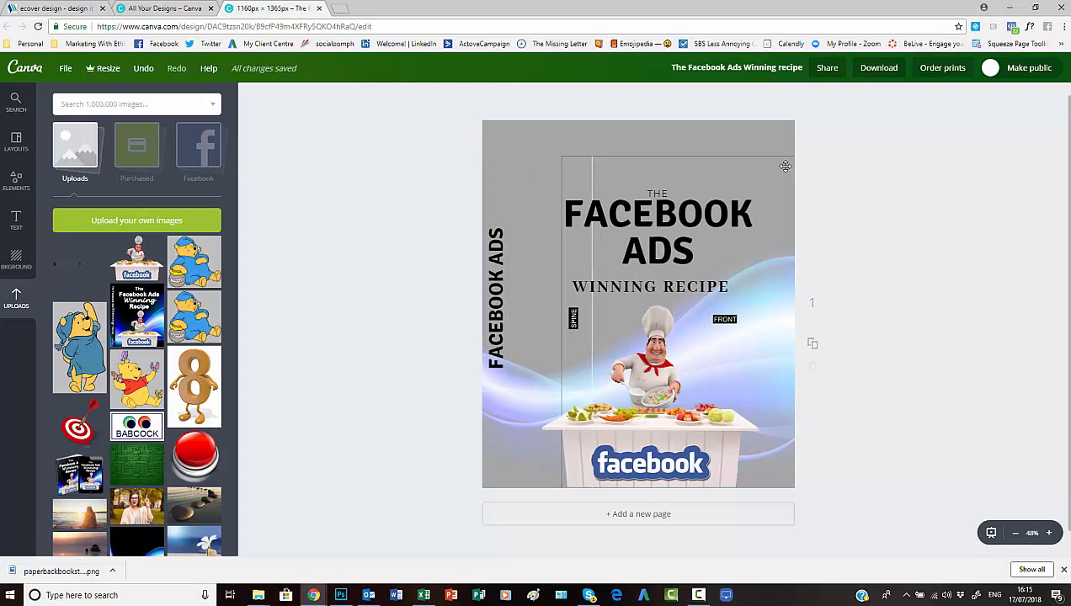
left_click_drag(788, 164, 1031, 196)
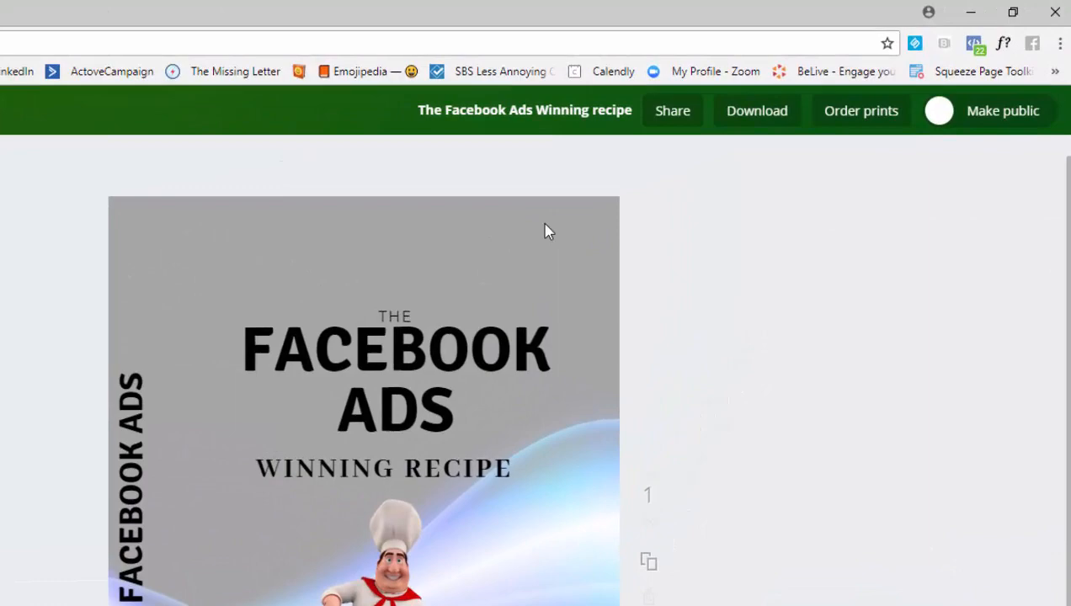
left_click(543, 232)
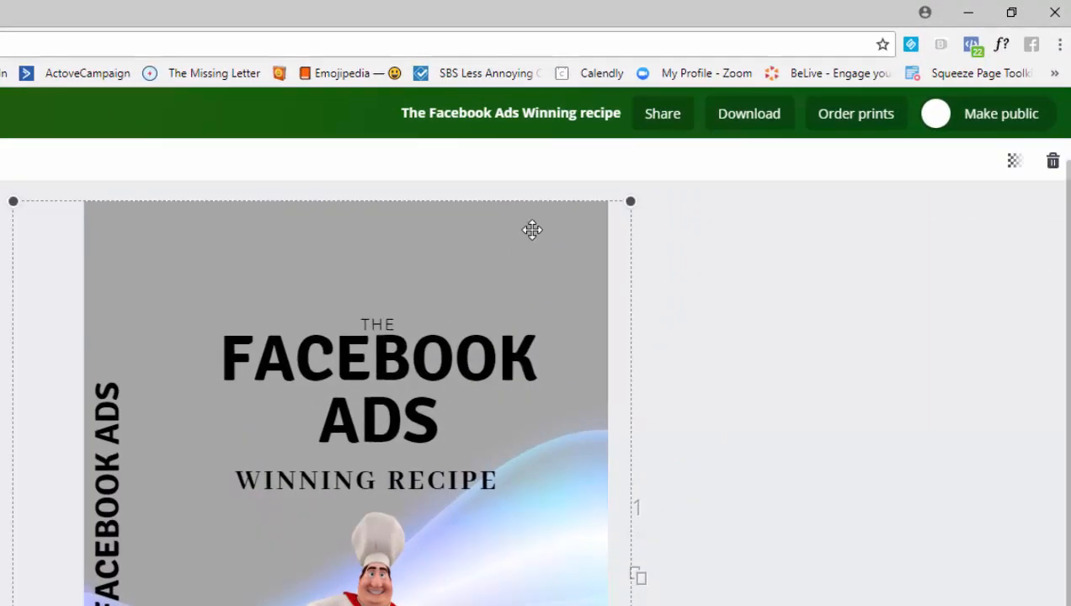
left_click(1014, 163)
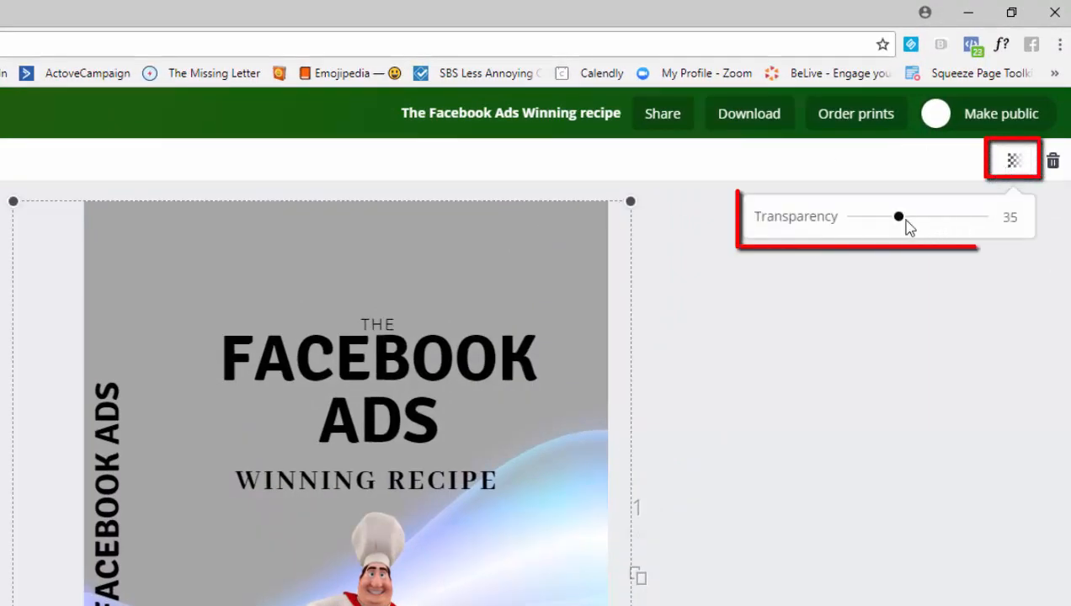
mouse_move(899, 218)
left_mouse_down()
mouse_move(846, 218)
mouse_move(881, 217)
left_mouse_up()
left_click_drag(963, 171, 993, 170)
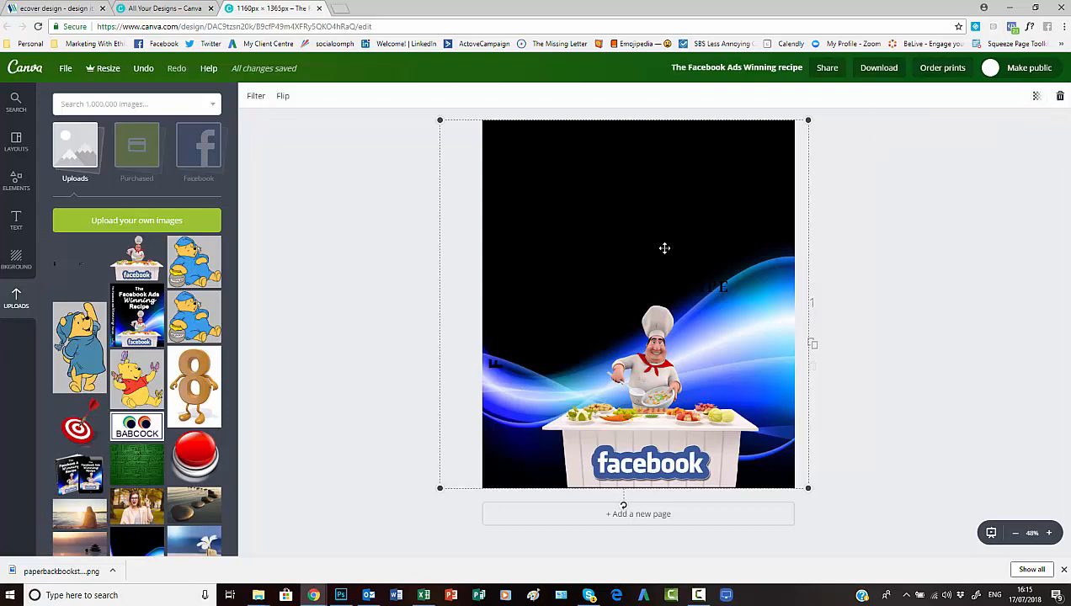
- Recolour the "WINNING RECIPE" text and the front cover's "FACEBOOK ADS" headline white
left_click(722, 287)
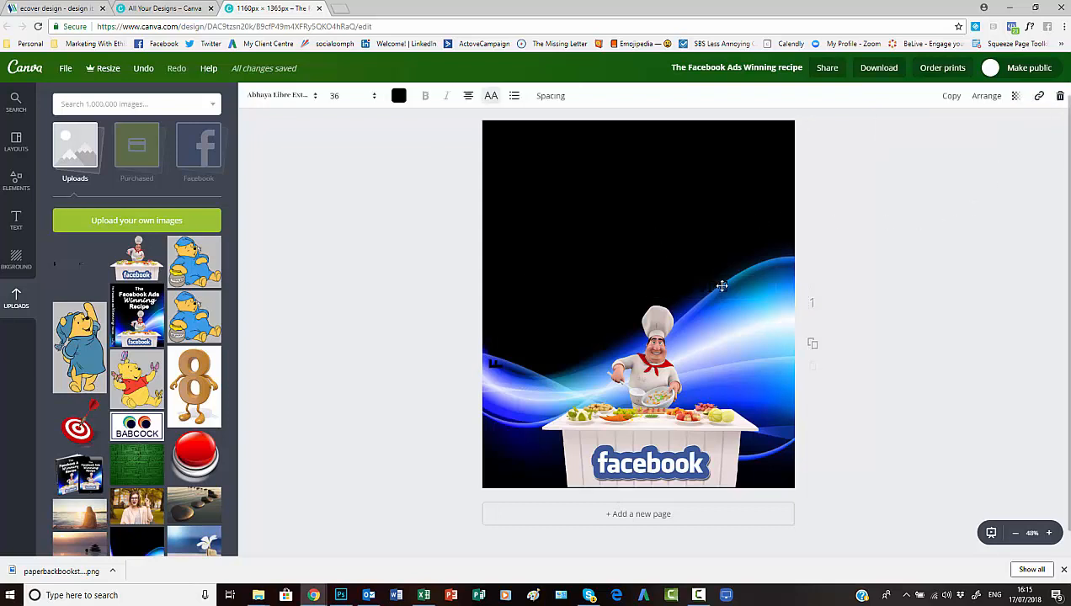
left_click(399, 96)
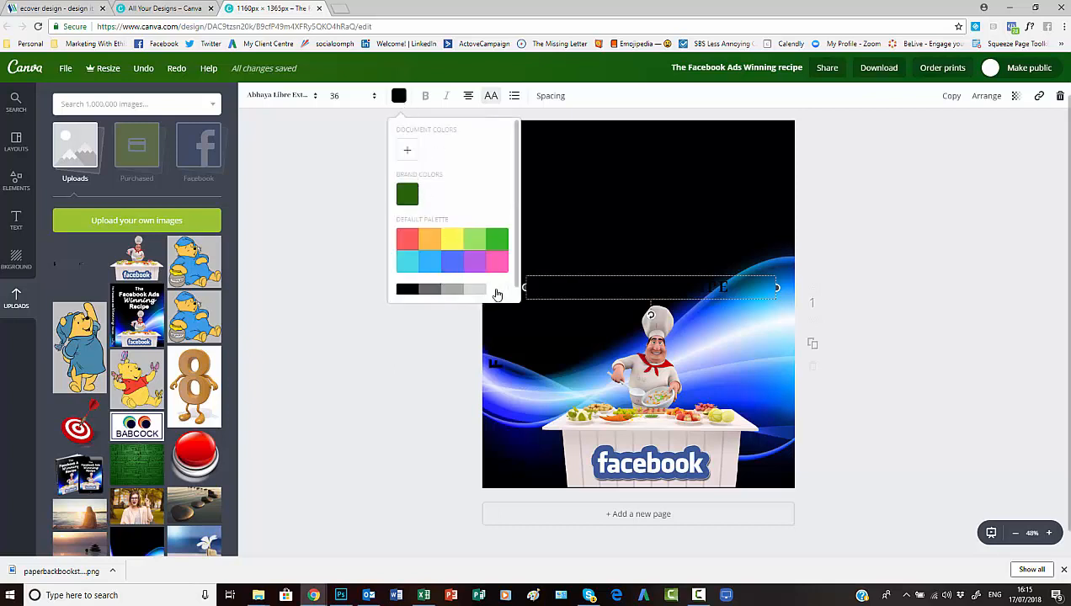
left_click(496, 289)
left_click(624, 232)
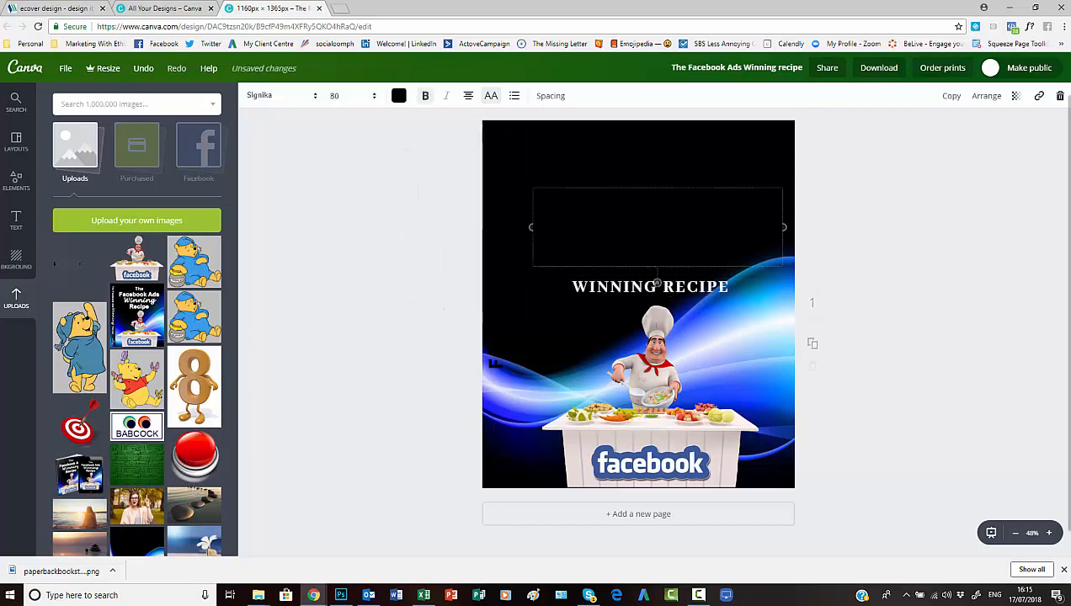
left_click(398, 96)
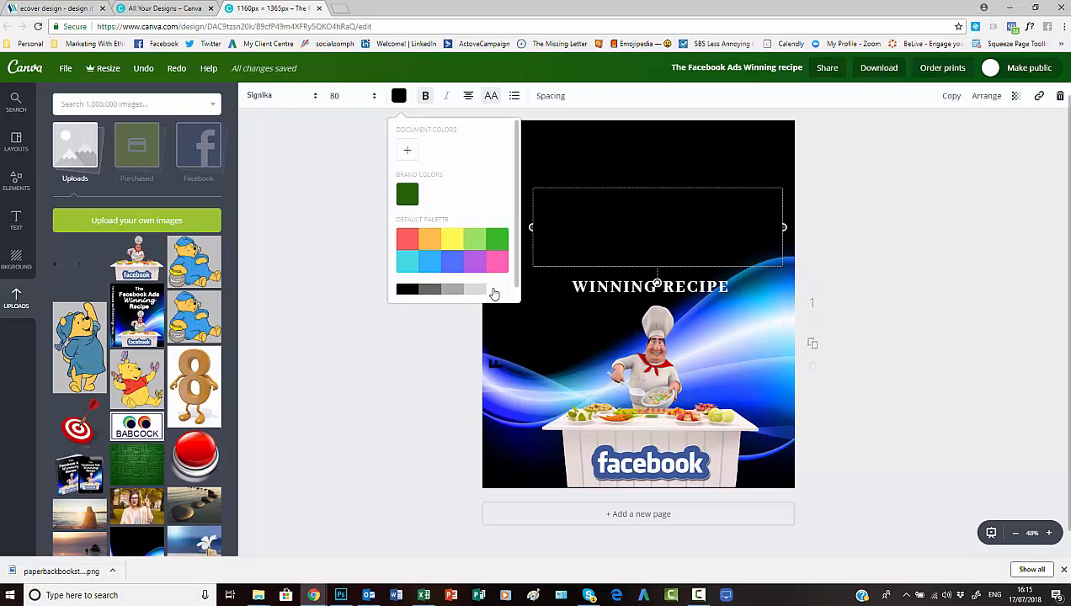
left_click(495, 289)
- Recolour the vertical "FACEBOOK ADS" text on the spine white
left_click(650, 171)
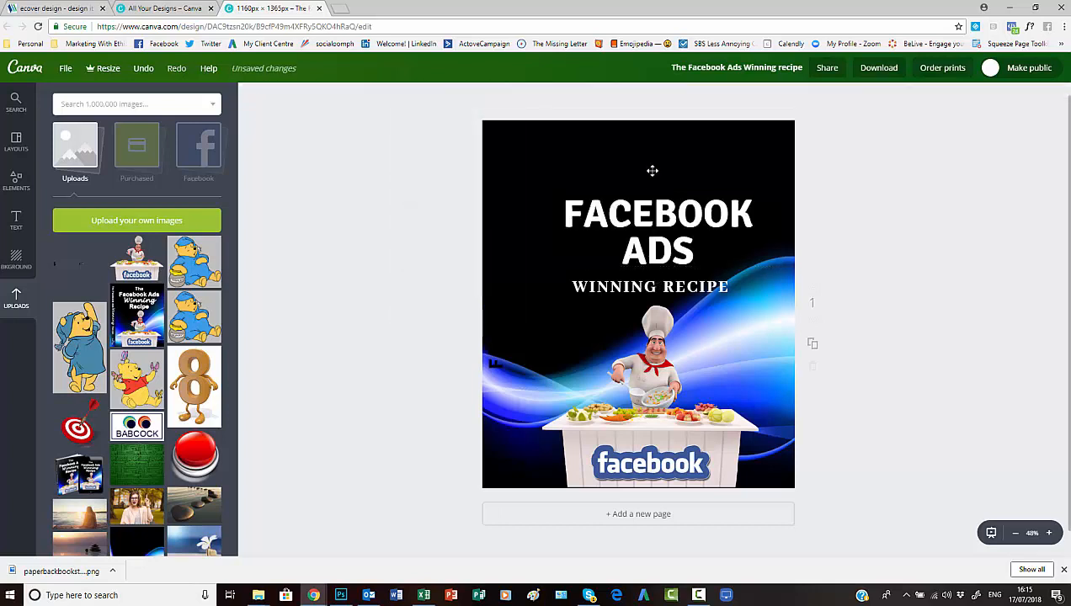
left_click(652, 170)
left_click(494, 364)
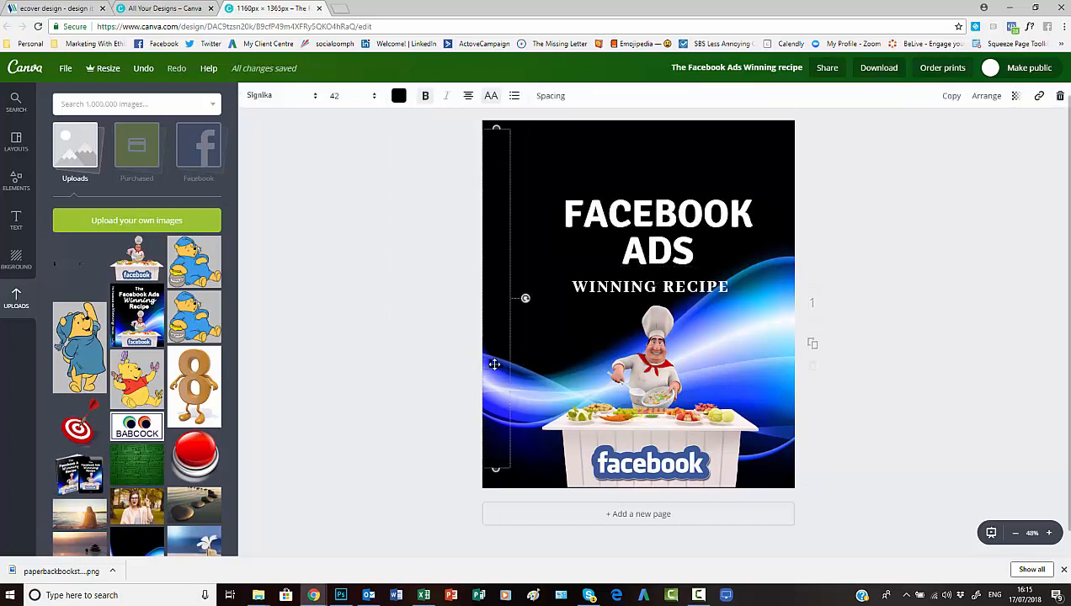
left_click(398, 96)
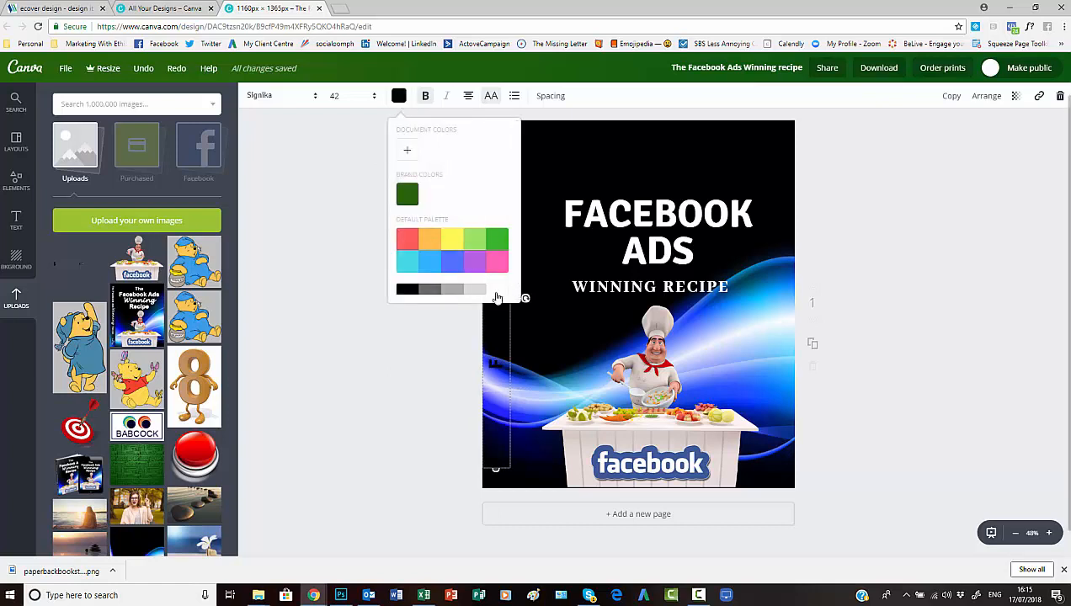
left_click(497, 291)
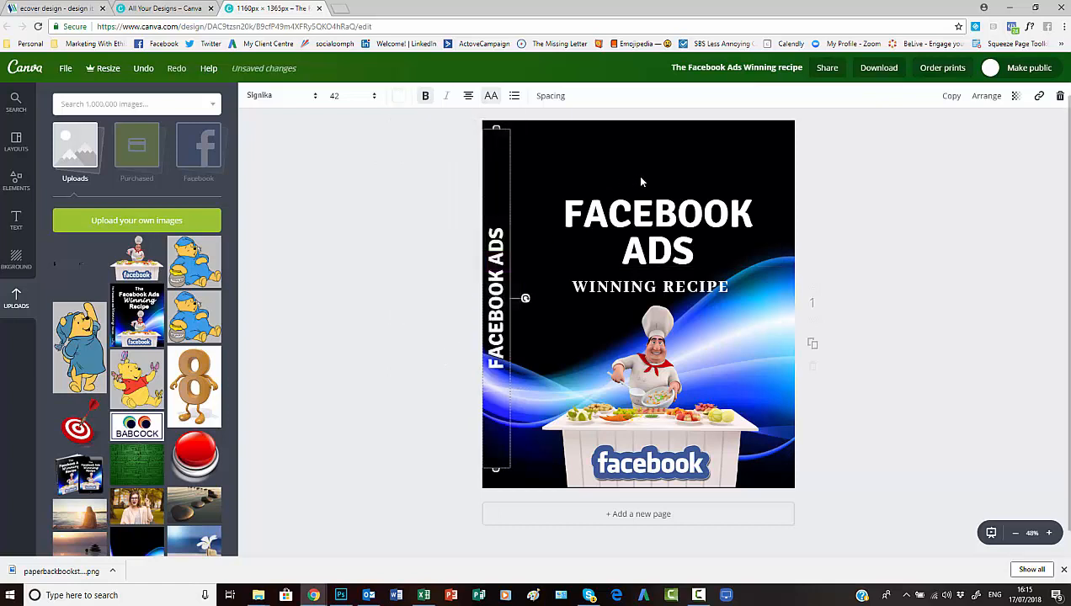
key("Escape")
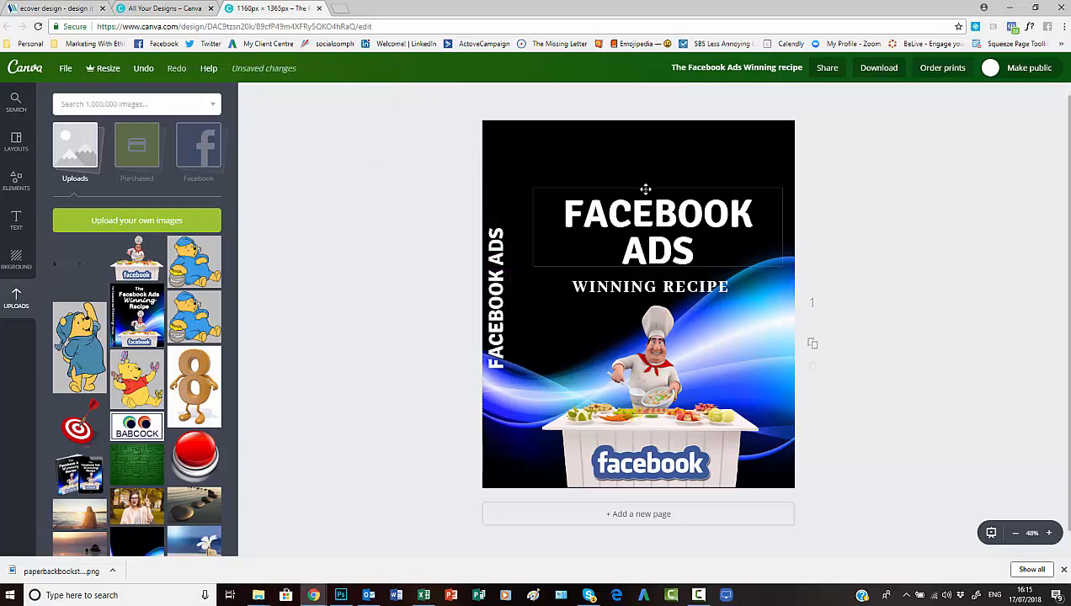
- Move the front "FACEBOOK ADS" headline down clear of the hidden "THE" text and recolour "THE" white
left_click_drag(645, 191, 642, 211)
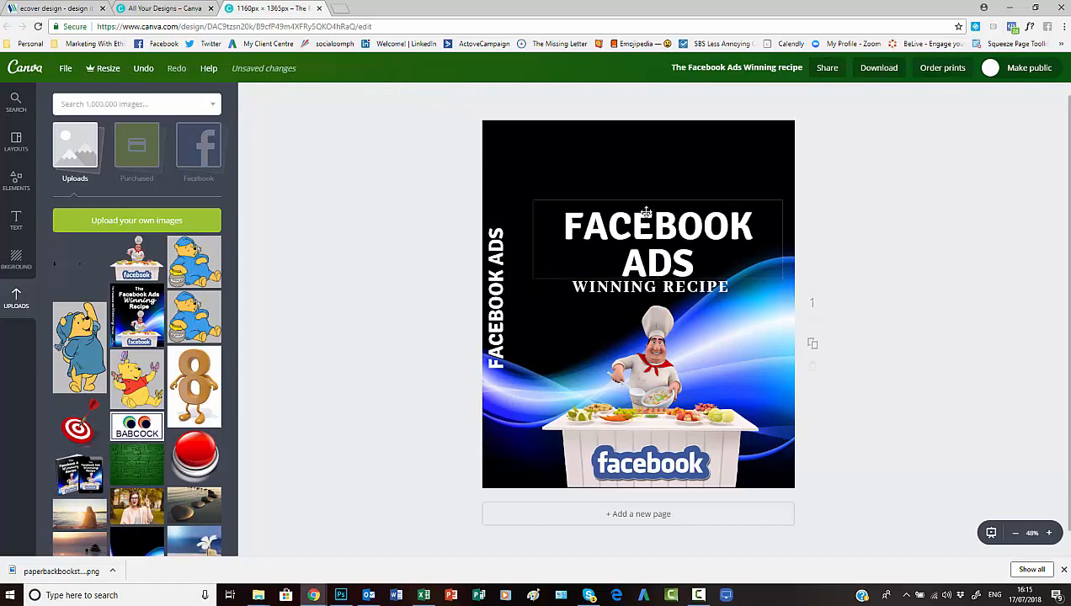
left_click(646, 187)
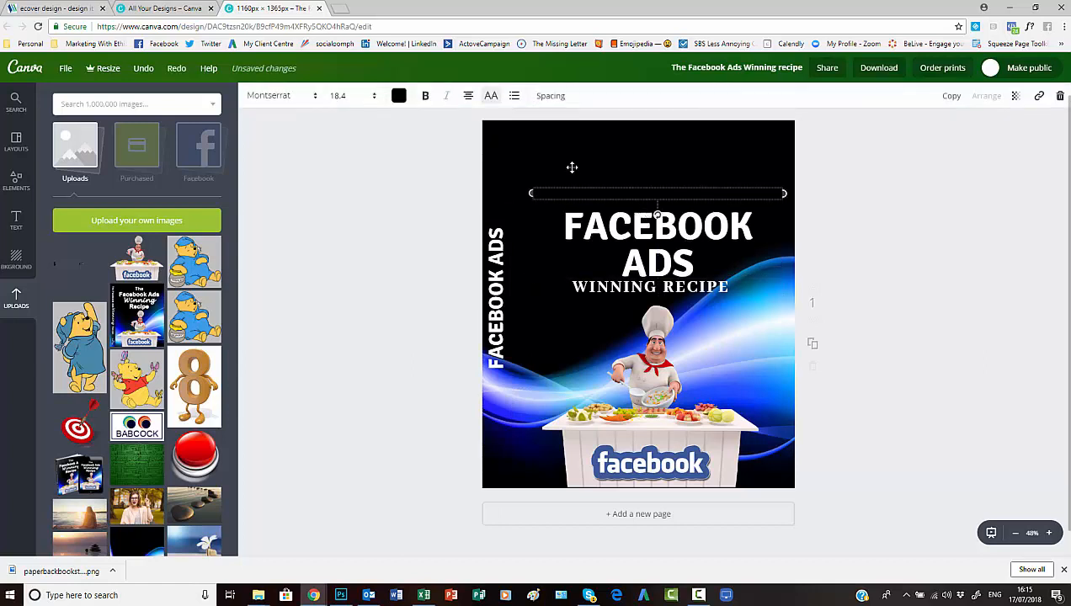
left_click(399, 96)
left_click(485, 291)
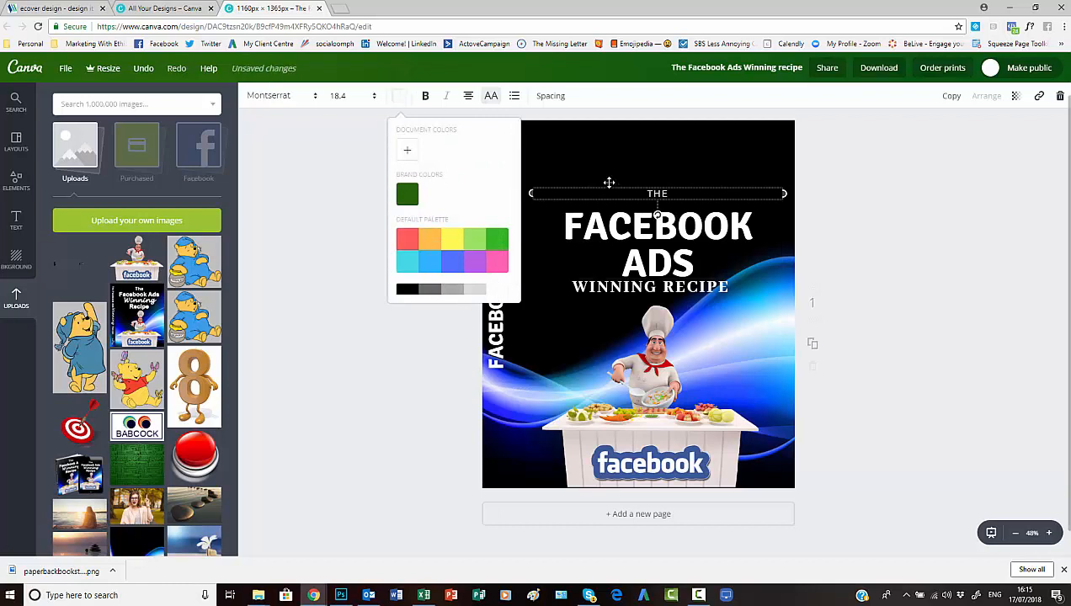
left_click(608, 184)
- Move "THE", the front "FACEBOOK ADS" headline and "WINNING RECIPE" up the front cover so the lines are evenly spaced above the chef
left_click_drag(609, 185, 603, 150)
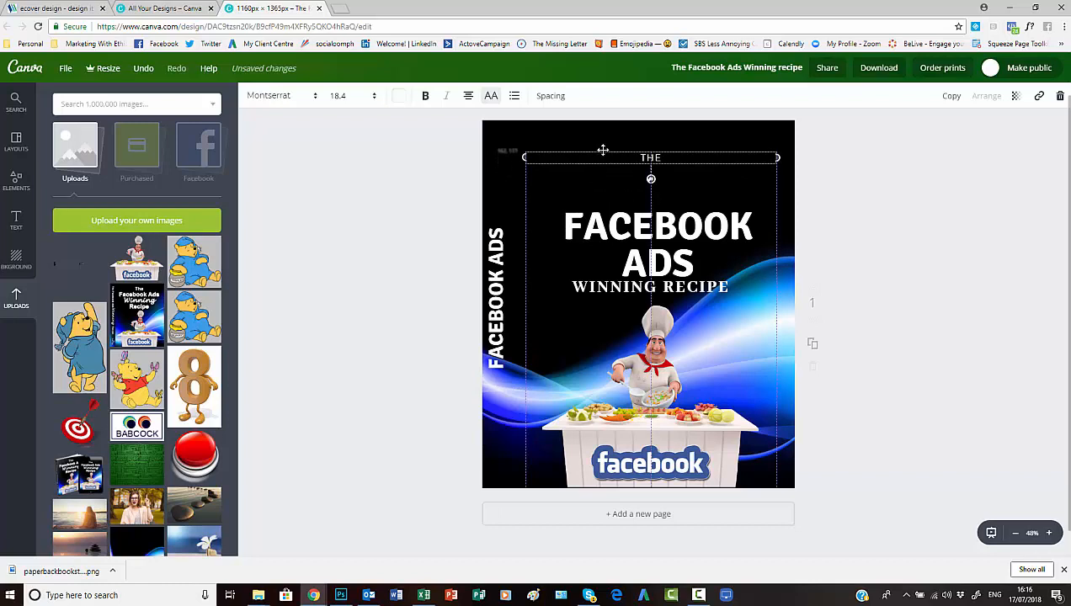
left_click(615, 200)
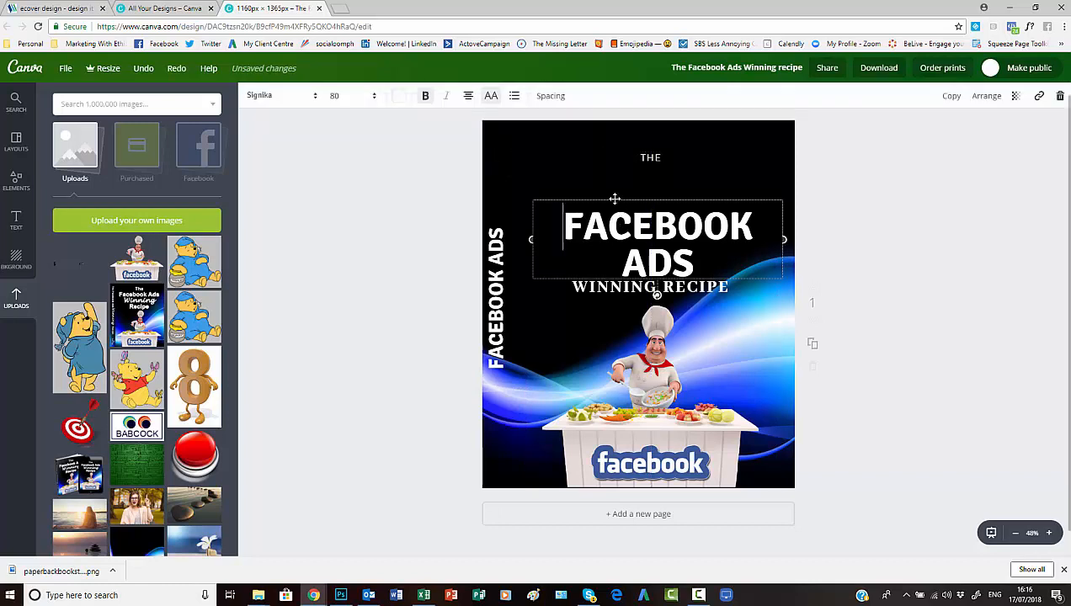
left_click_drag(615, 198, 615, 163)
left_click(620, 285)
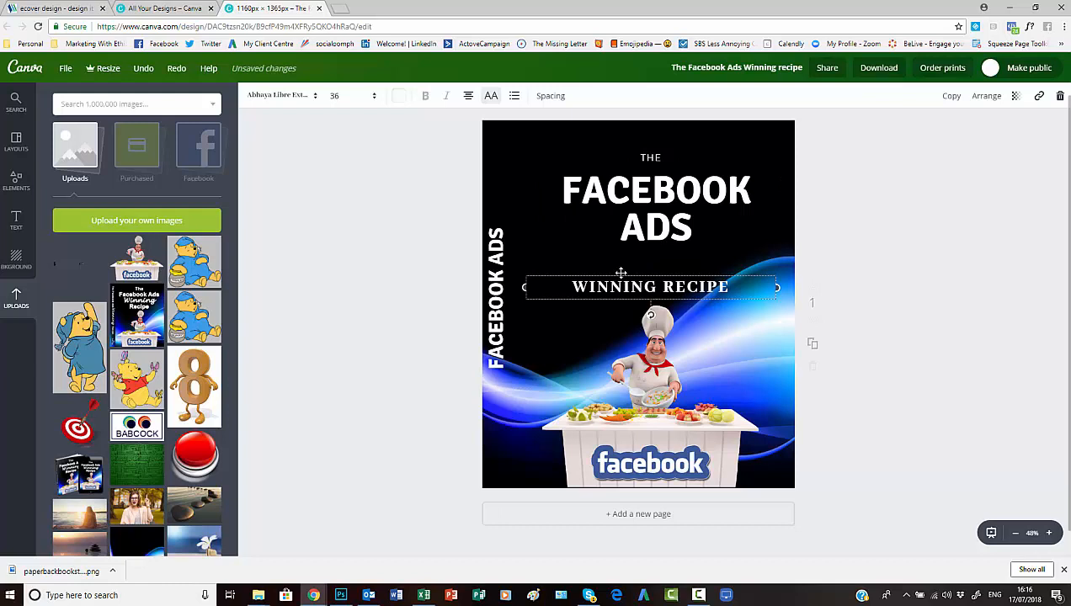
left_click_drag(621, 272, 619, 251)
left_click(949, 258)
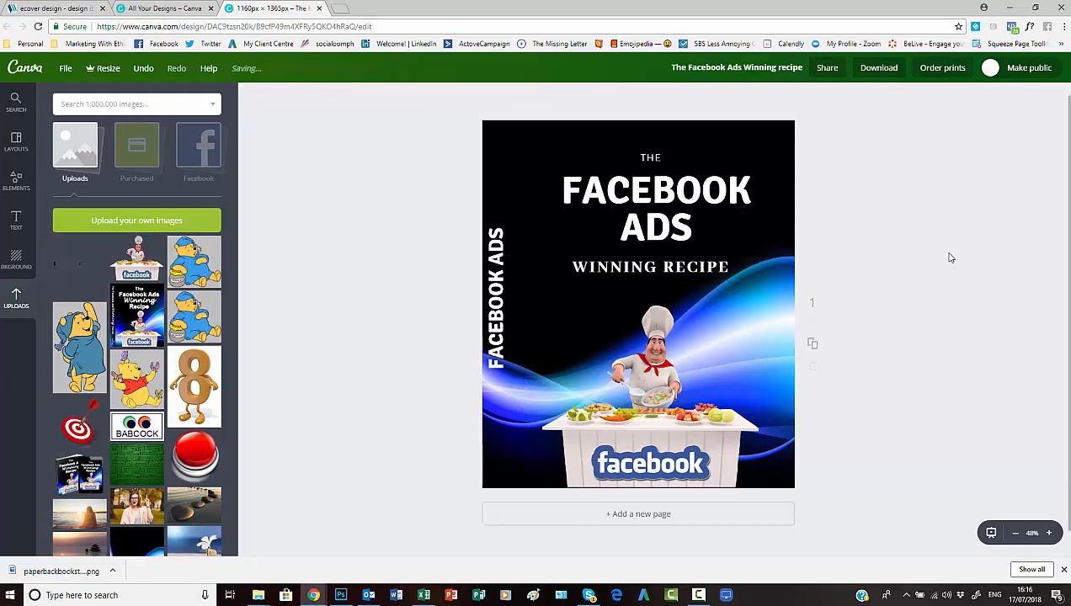
- Download the finished cover as a PNG, dismiss the team invitation and copy the downloaded file into a local folder
left_click(880, 72)
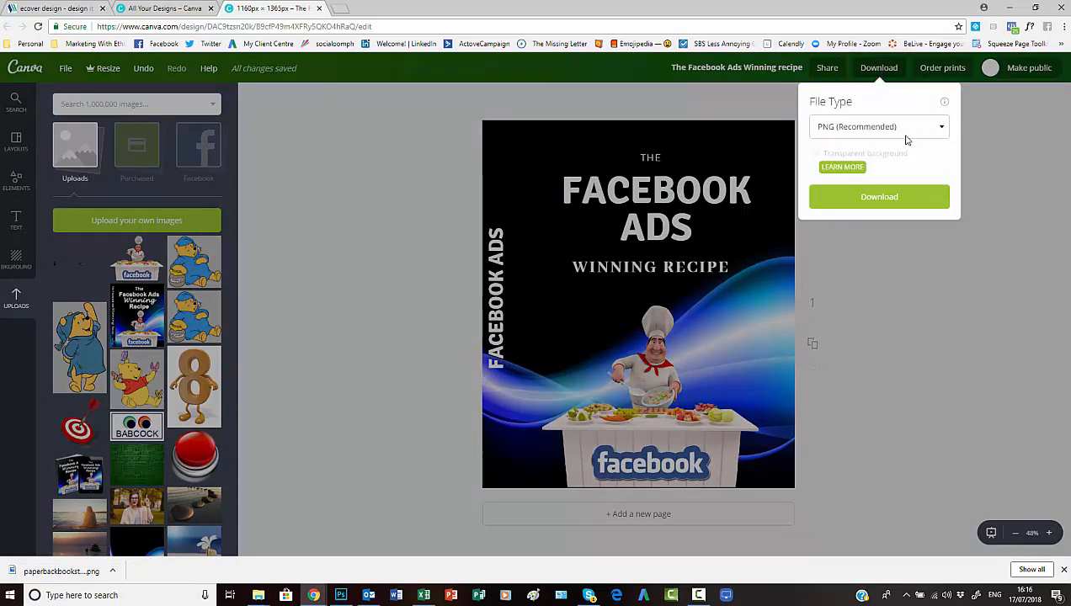
left_click(899, 197)
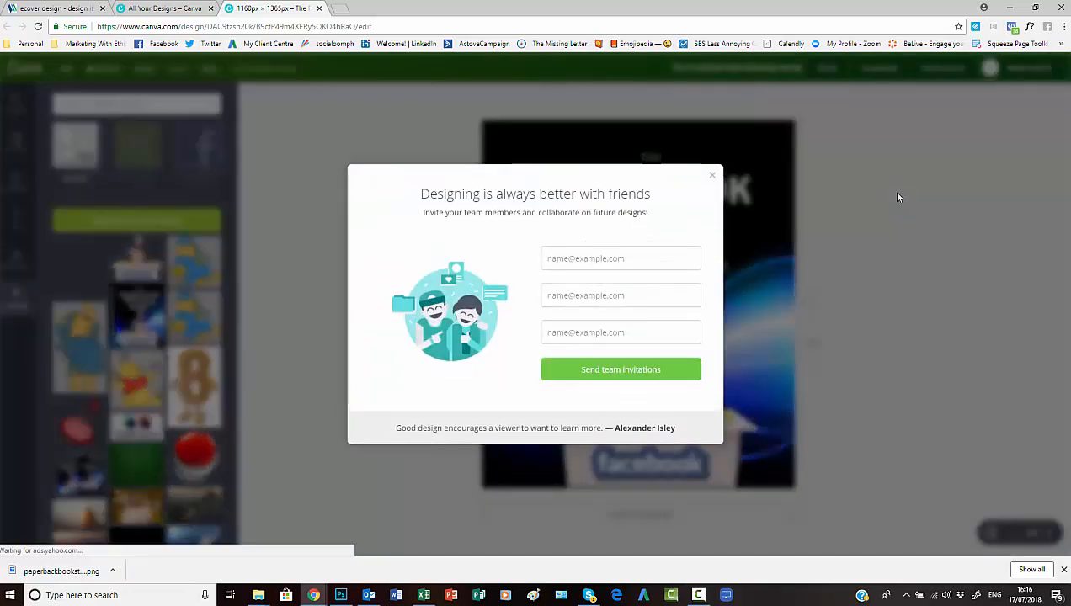
left_click(714, 179)
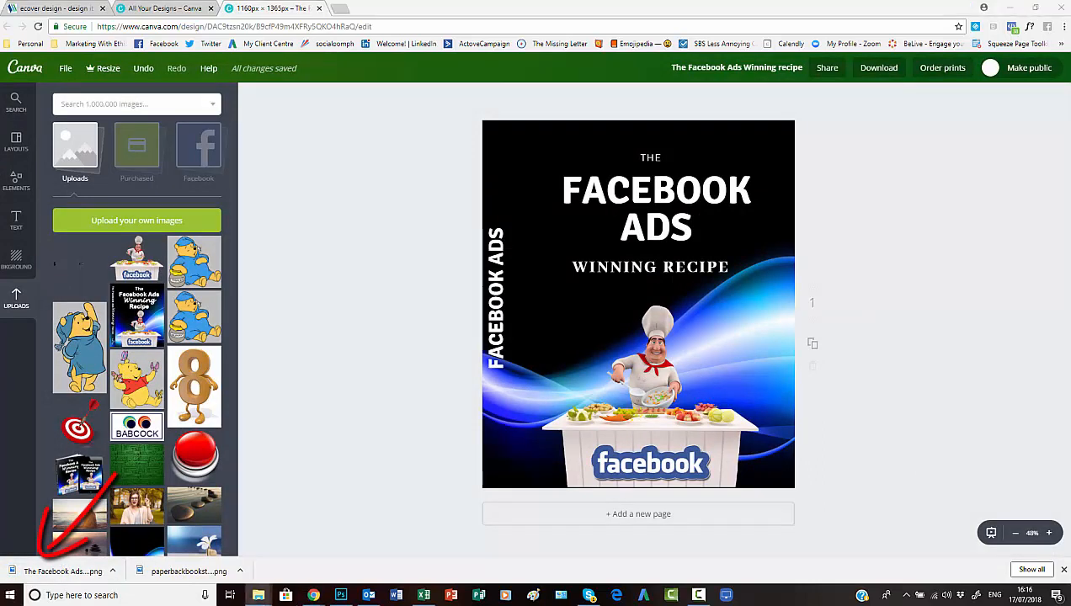
left_click_drag(64, 572, 156, 402)
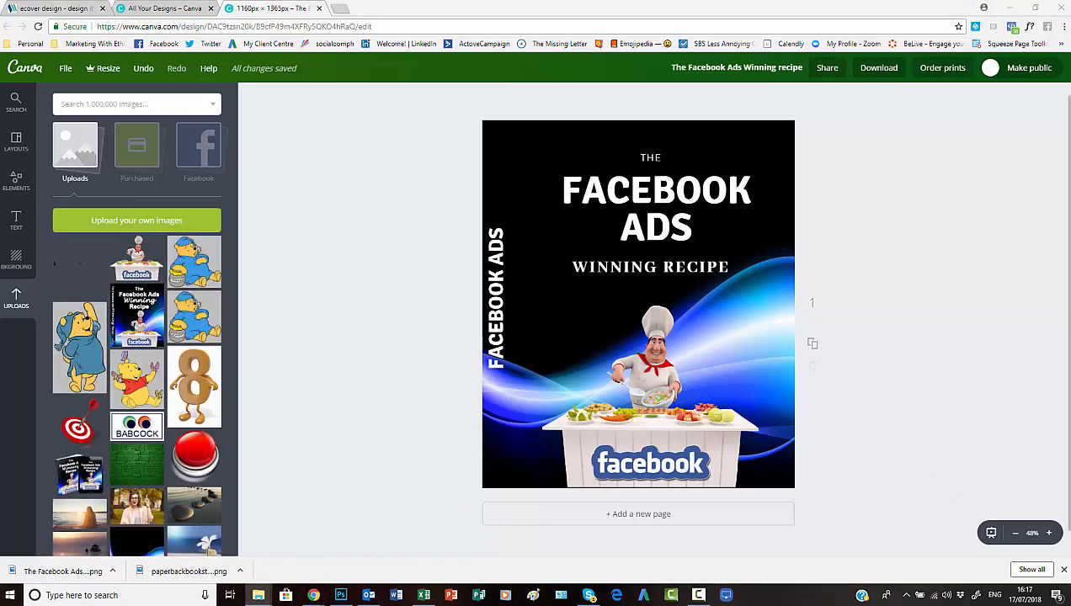
- Switch to MyEcoverMaker, dismiss the cover size notice and open the Paperback Book Standing template in the editor
left_click(55, 9)
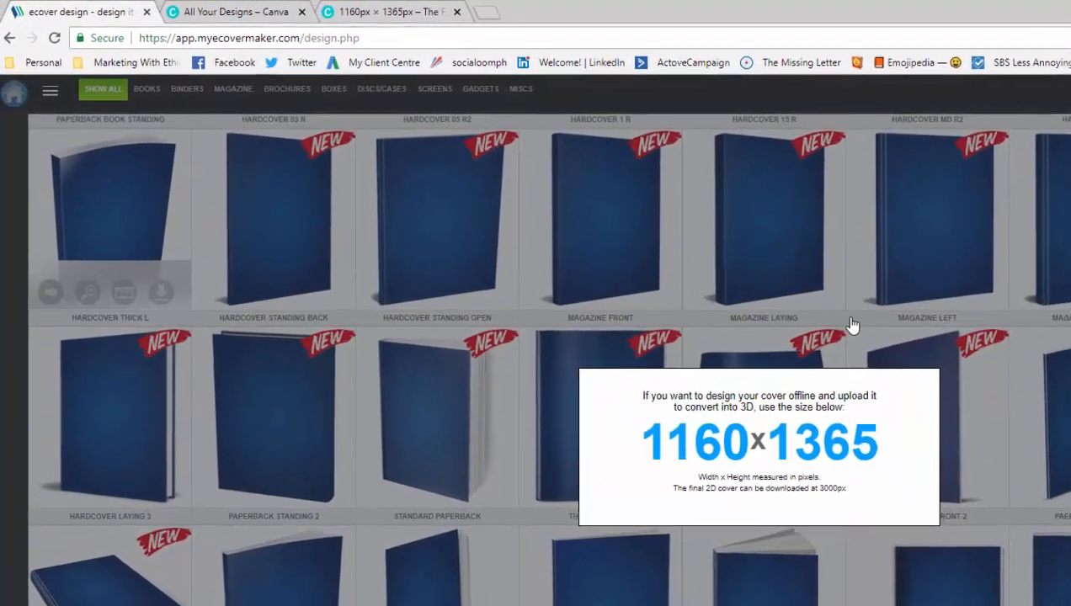
left_click(813, 324)
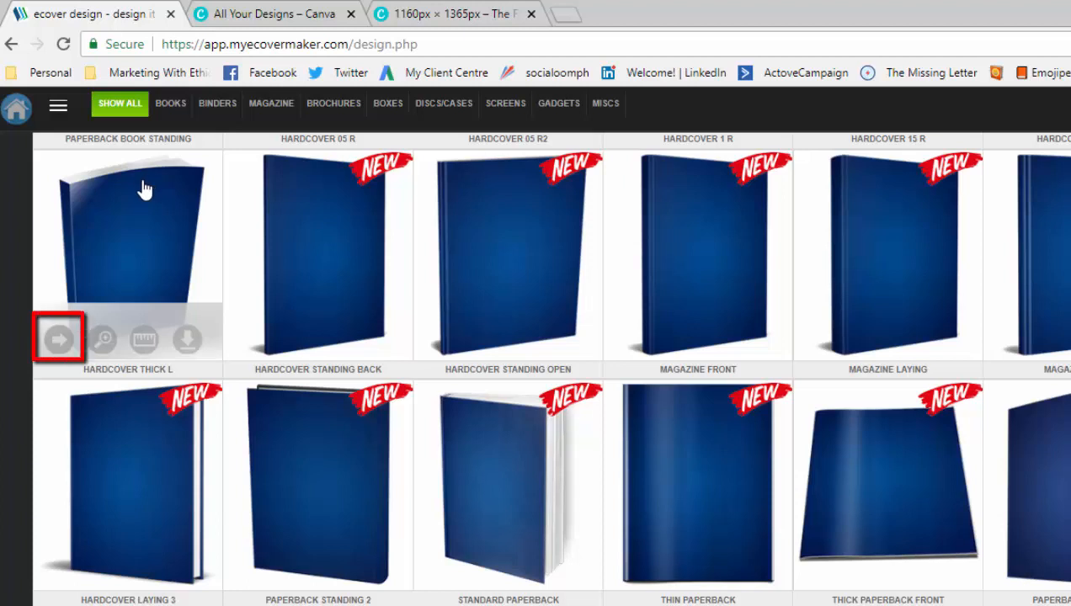
left_click(59, 341)
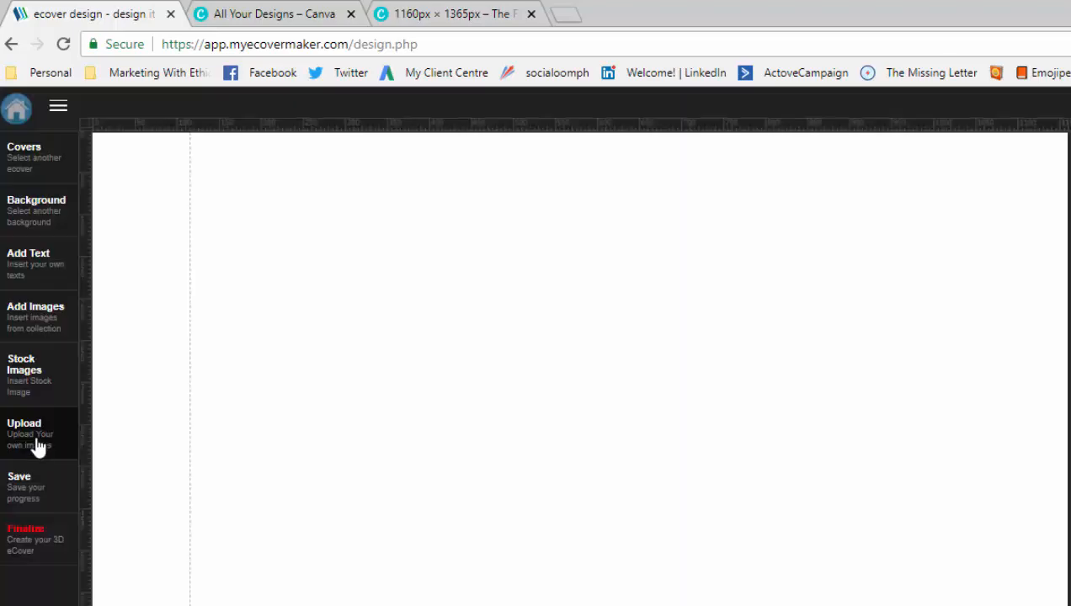
- Upload the "mockup example" image from the eBooks folder and place it on the template's canvas
left_click(37, 444)
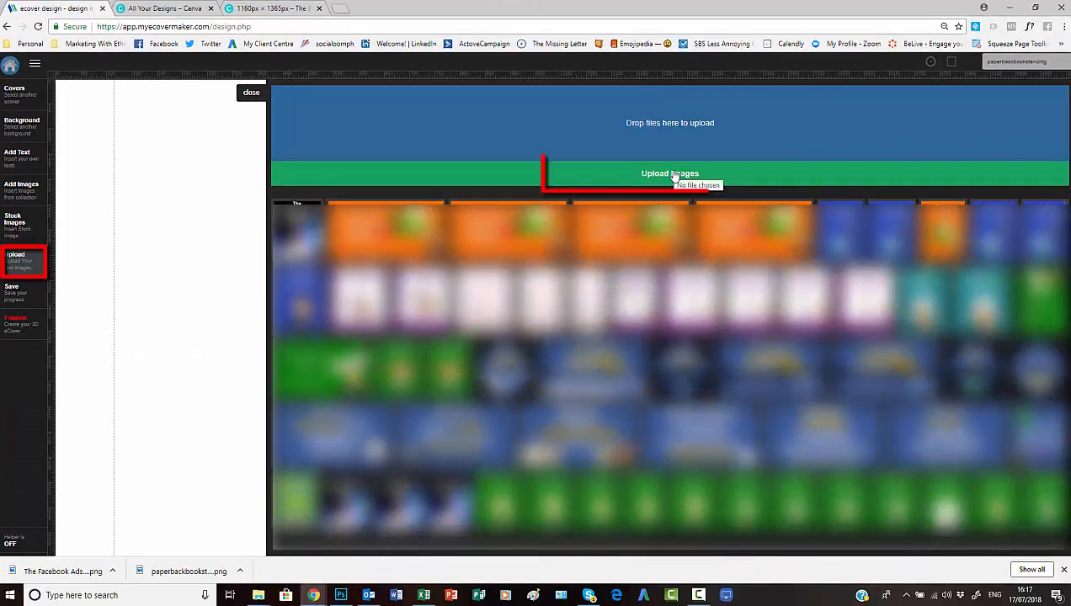
left_click(741, 192)
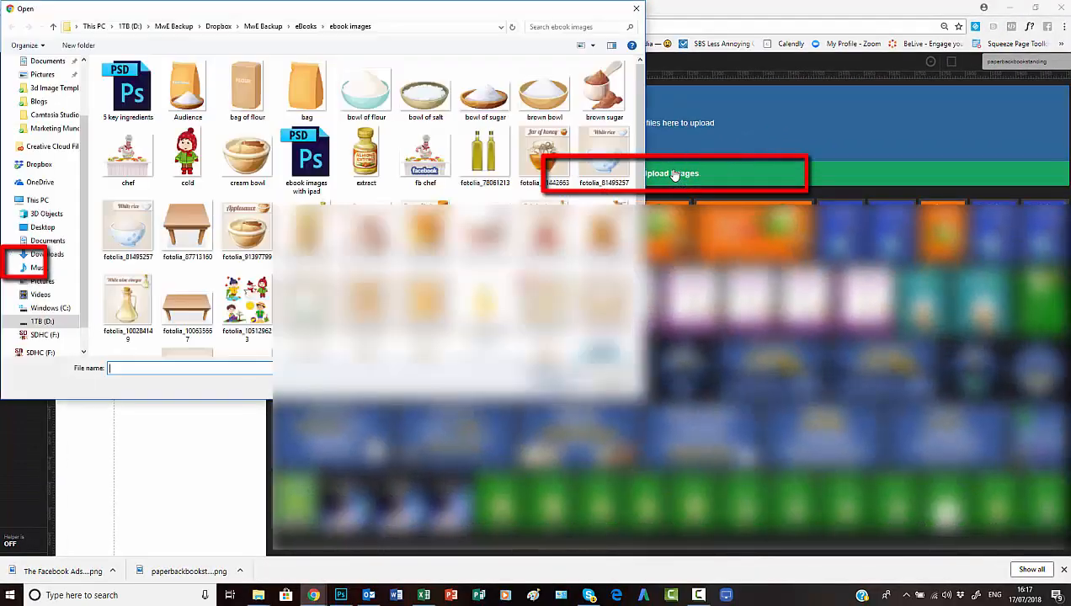
left_click(305, 26)
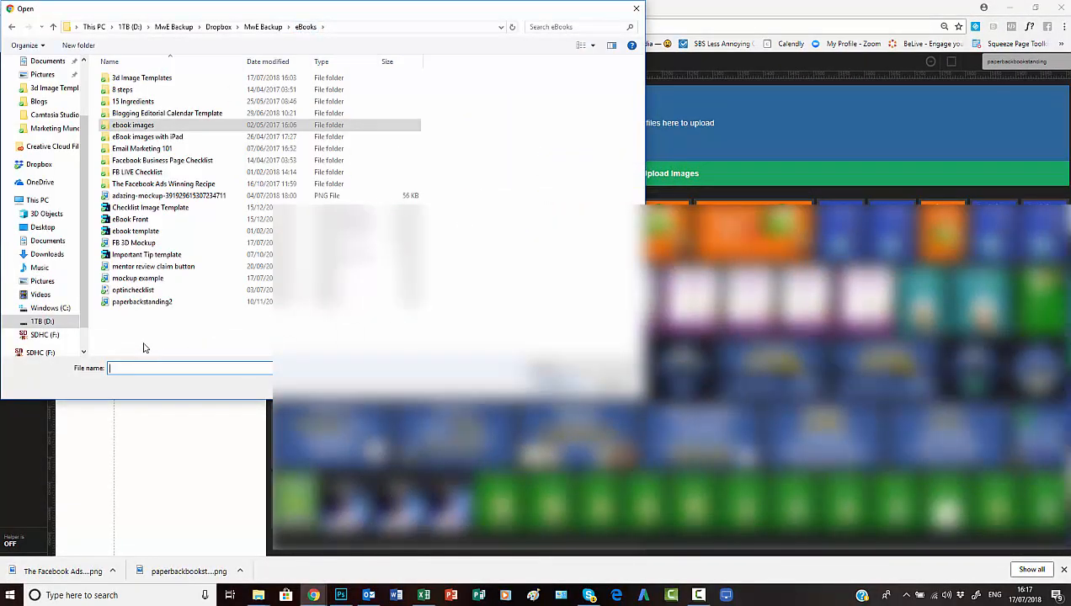
double_click(149, 281)
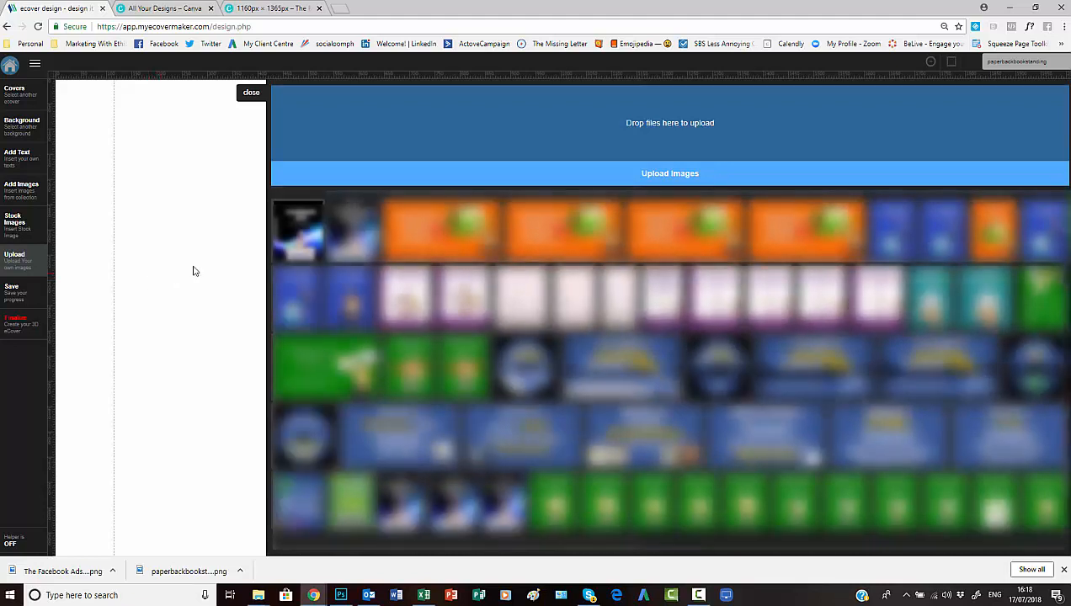
left_click(297, 234)
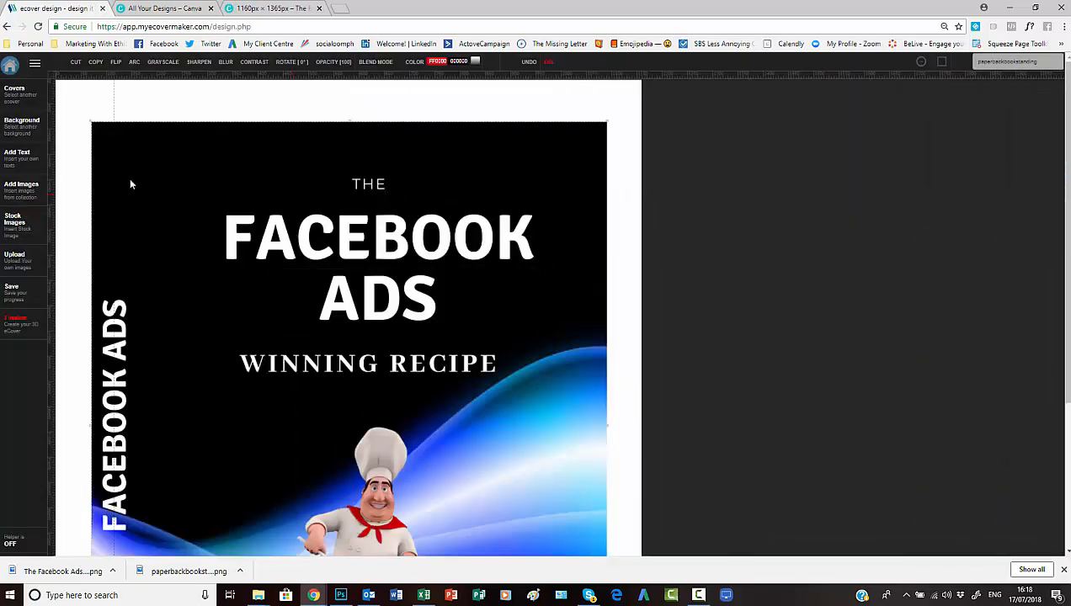
- Stretch the cover image from its upper-left and lower-right corners until it fills the whole template canvas
left_click_drag(88, 118, 52, 76)
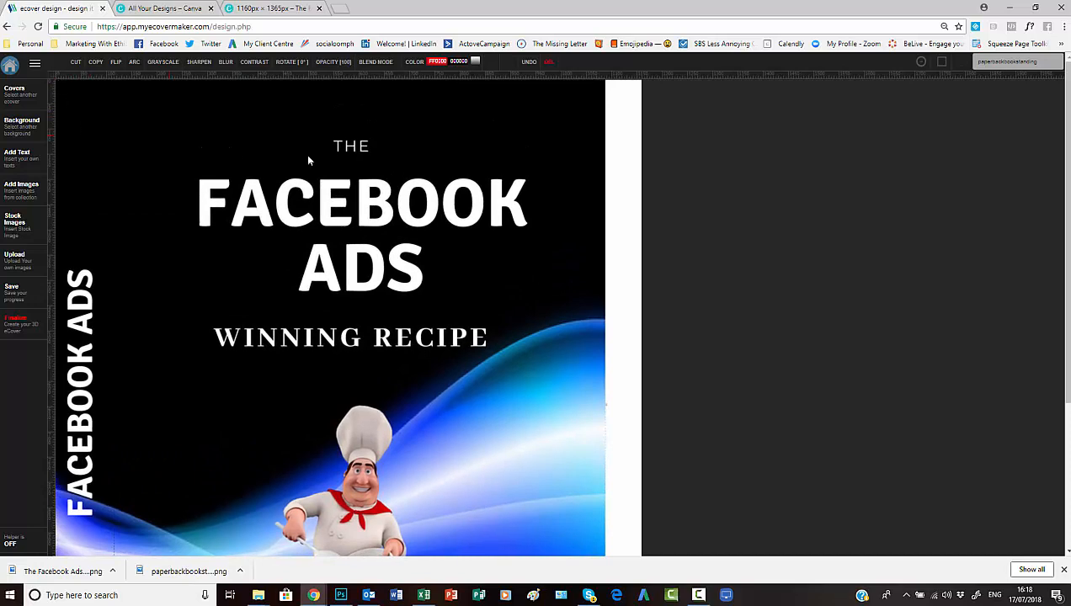
key("ctrl+minus")
key("ctrl+minus")
key("ctrl+minus")
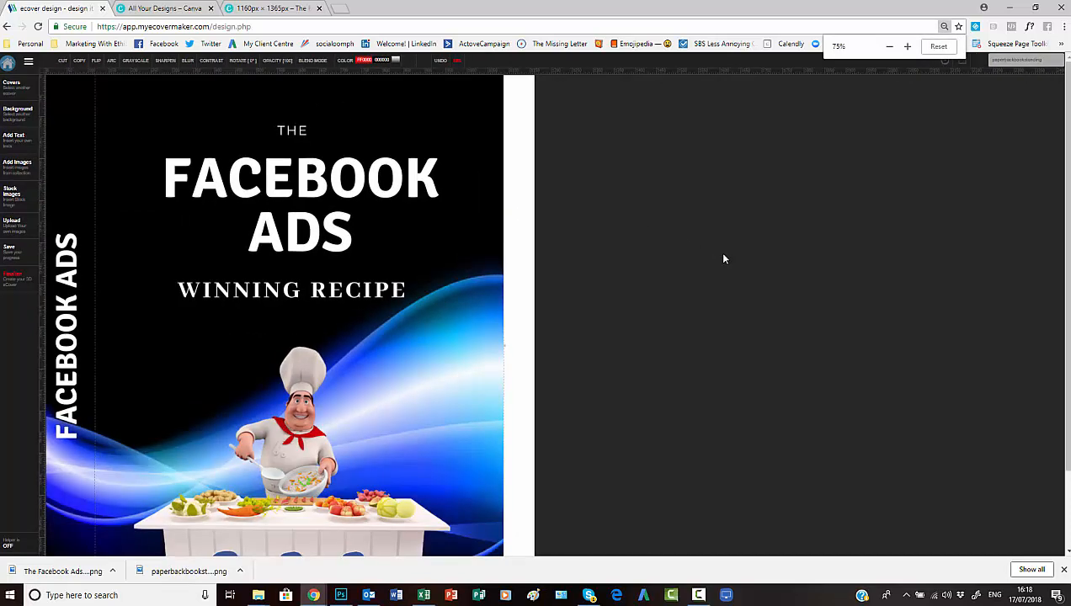
key("ctrl+minus")
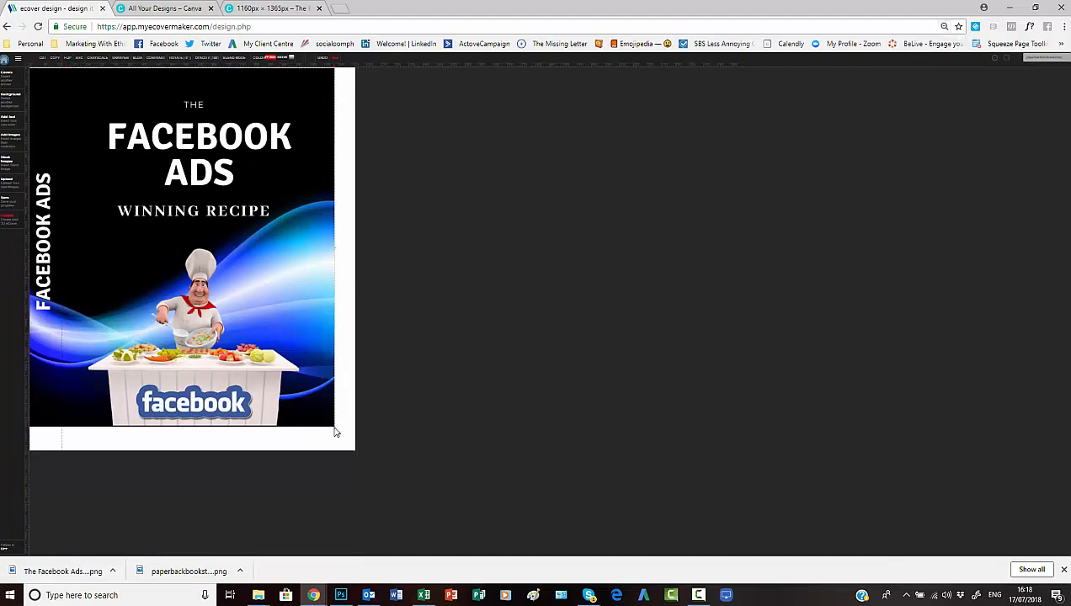
left_click_drag(336, 429, 357, 454)
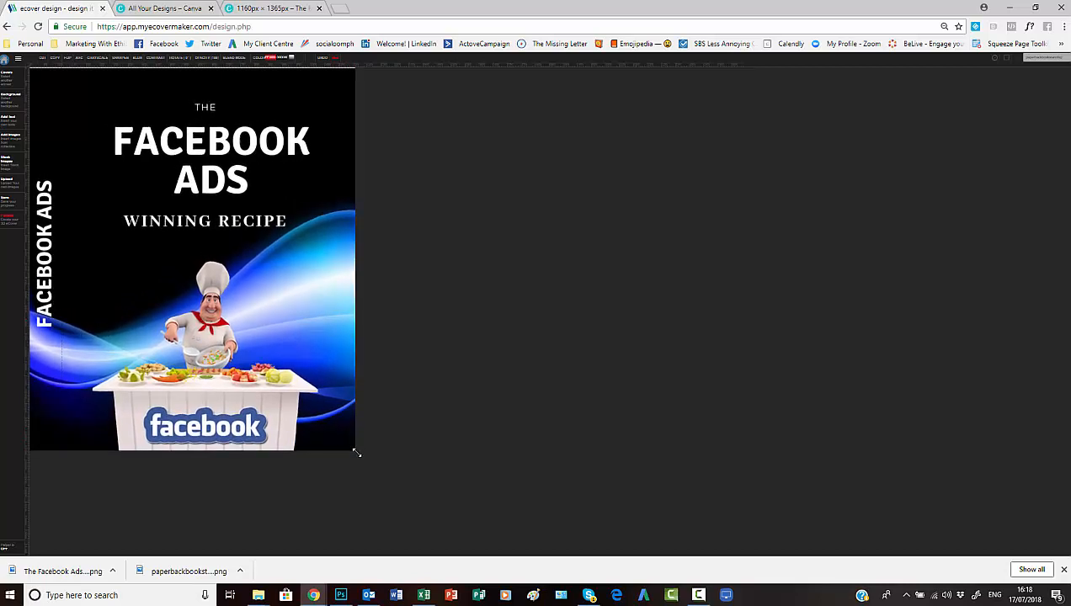
key("ctrl+plus")
key("ctrl+plus")
key("ctrl+plus")
key("ctrl+plus")
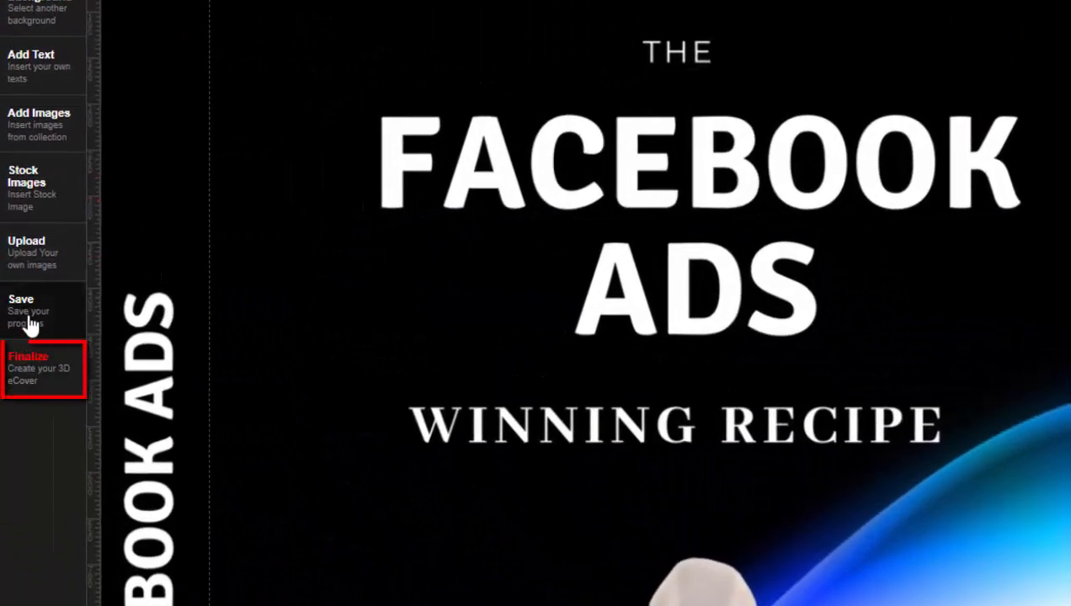
- Finalize the 3D eCover with a transparent background, then download it at 848 × 1126 and open the downloaded image
left_click(36, 372)
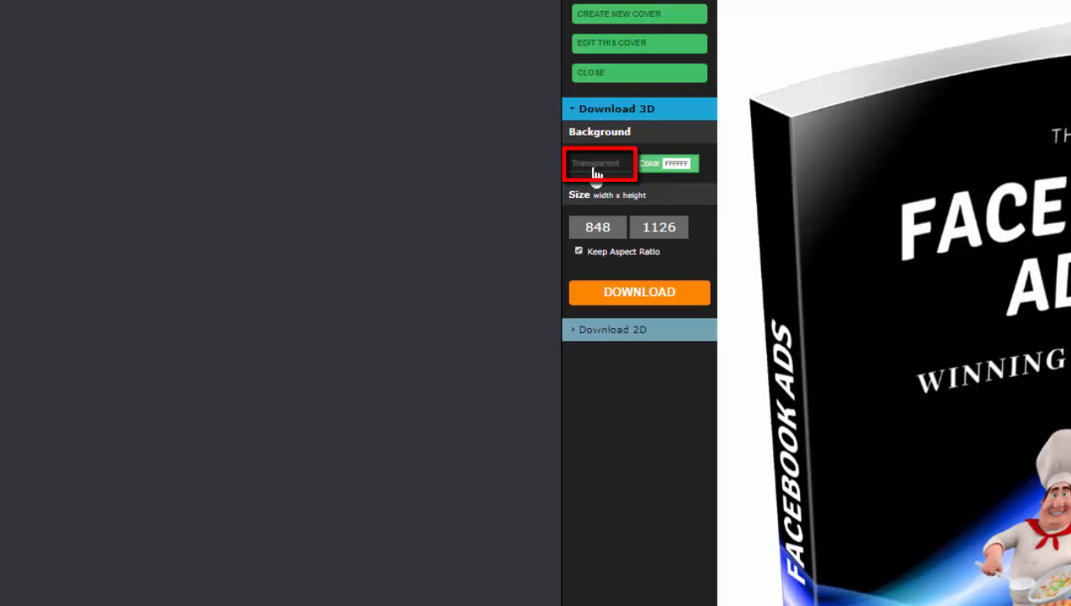
left_click(596, 172)
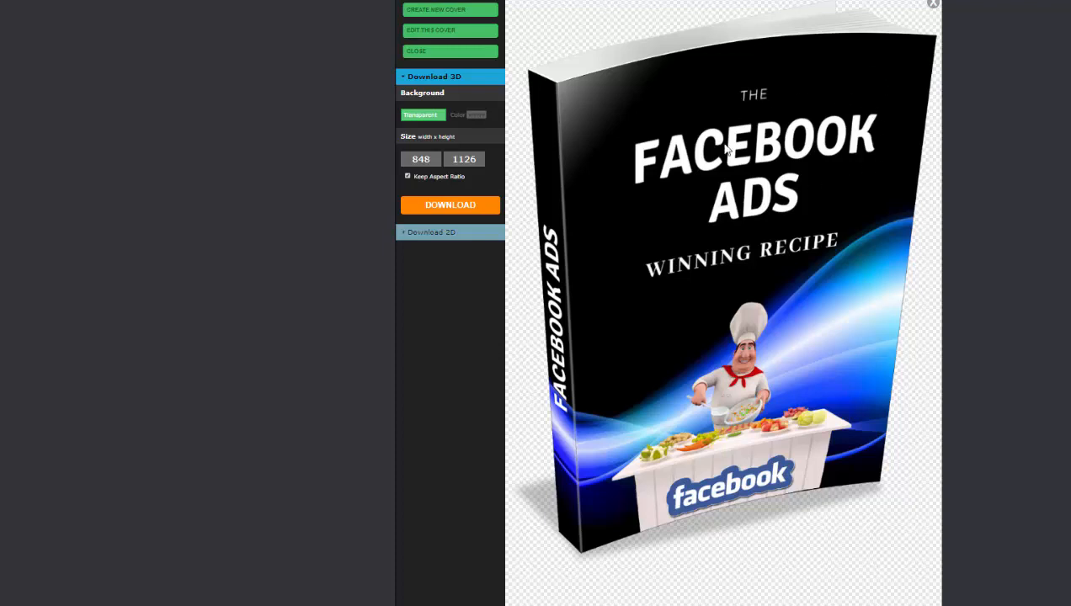
left_click(453, 207)
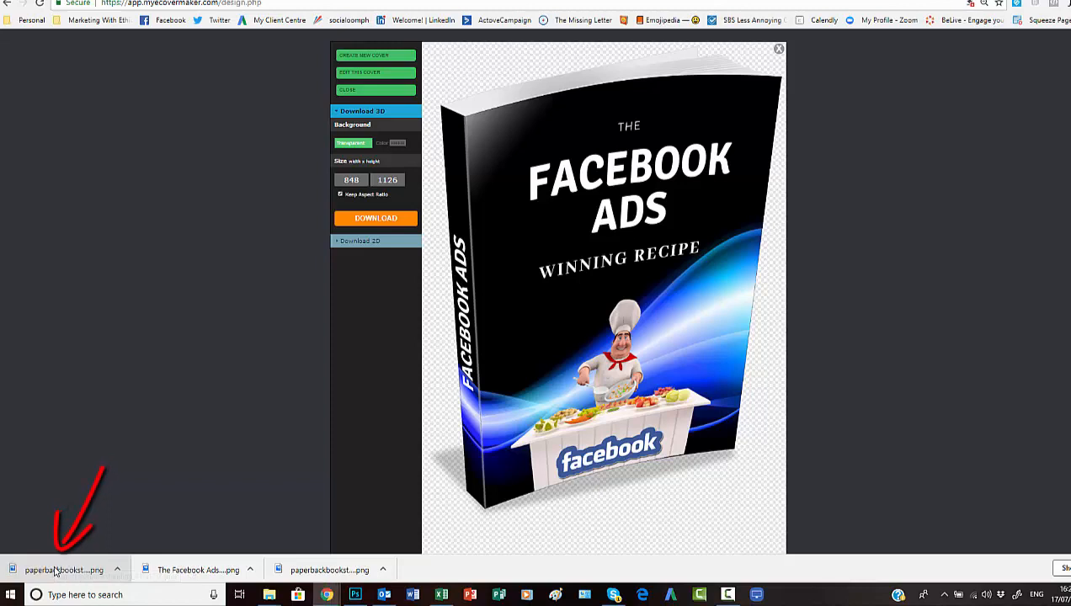
left_click(56, 572)
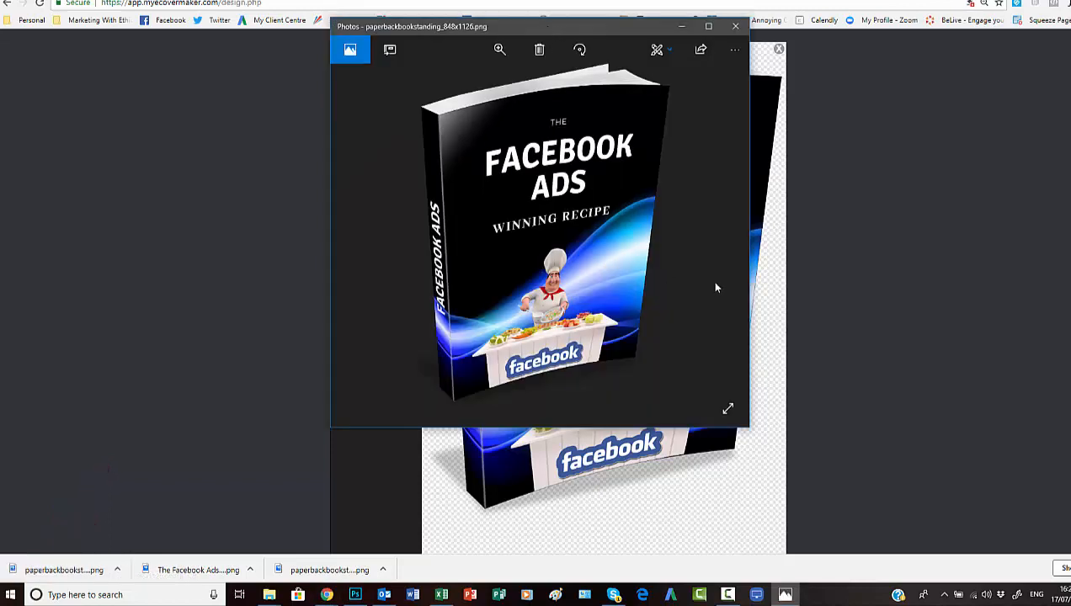